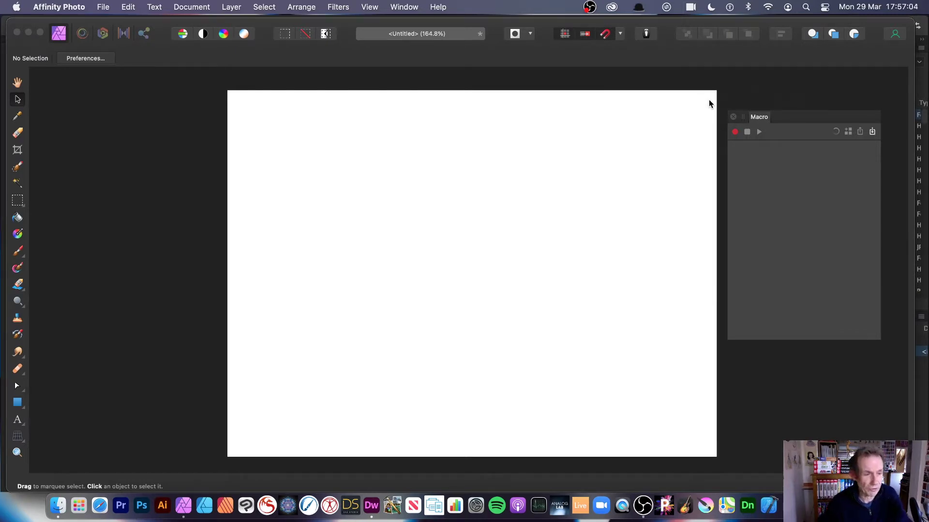
Step: Add the art text "text" to the blank page, enlarge it to about 383 pt and move it near the page's centre
{"action": "left_click", "coordinate": [18, 420]}
{"action": "left_click", "coordinate": [400, 254]}
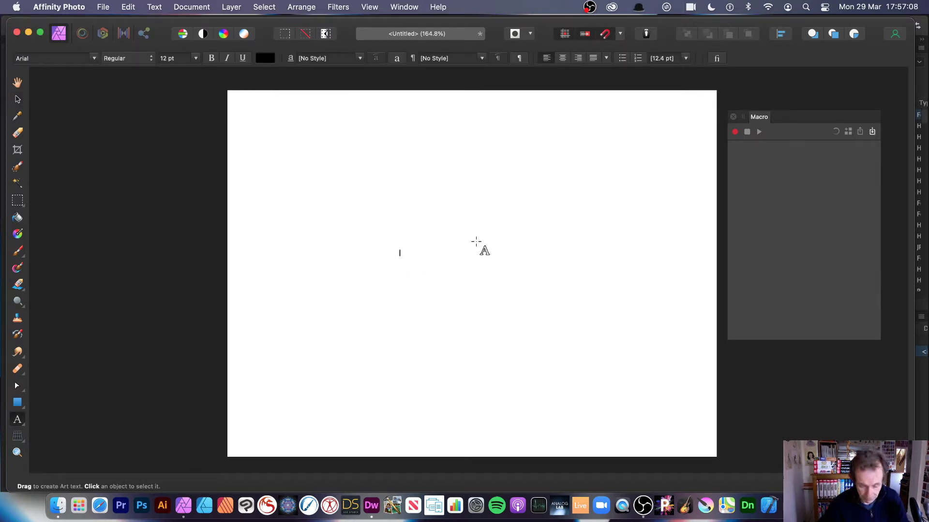
{"action": "key", "text": "Escape"}
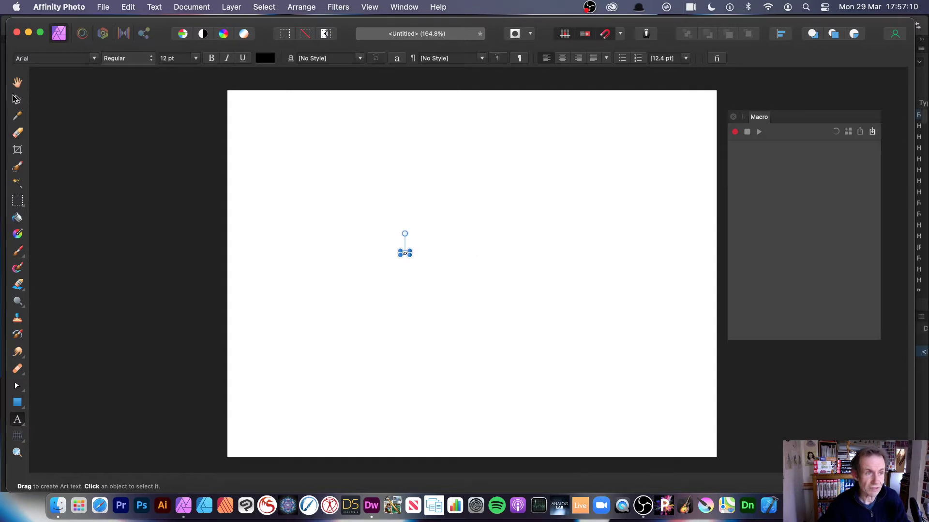
{"action": "left_click_drag", "start_coordinate": [407, 258], "coordinate": [686, 379]}
{"action": "left_click_drag", "start_coordinate": [600, 317], "coordinate": [554, 278]}
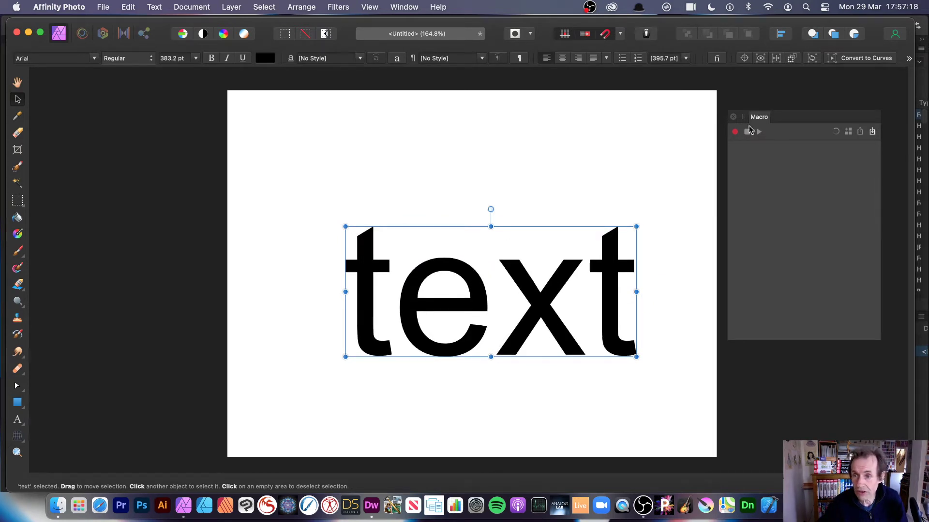
Step: Start recording a new macro with the text object selected
{"action": "left_click", "coordinate": [370, 6]}
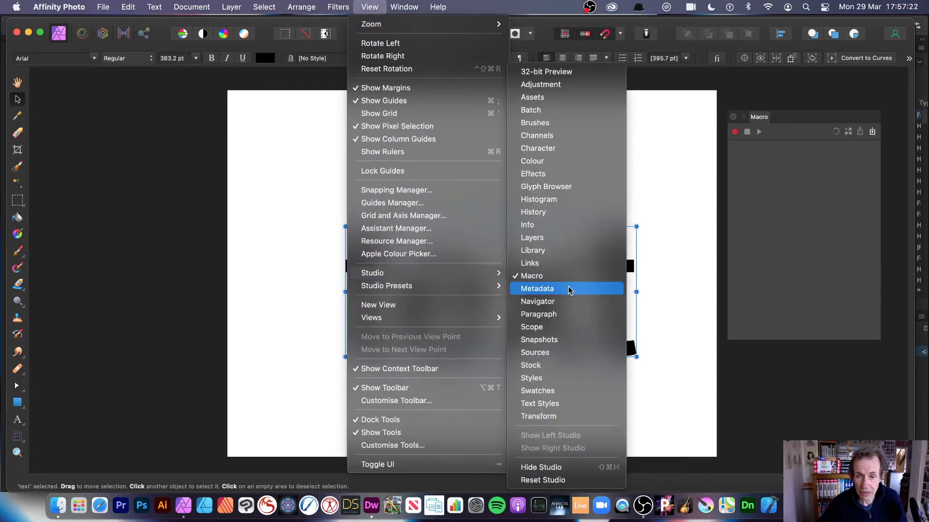
{"action": "left_click", "coordinate": [788, 172]}
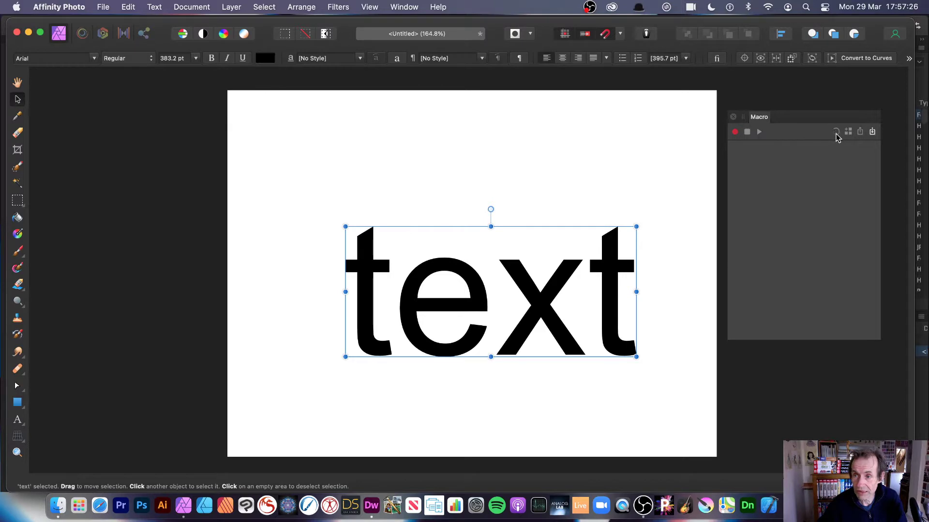
{"action": "left_click", "coordinate": [734, 134]}
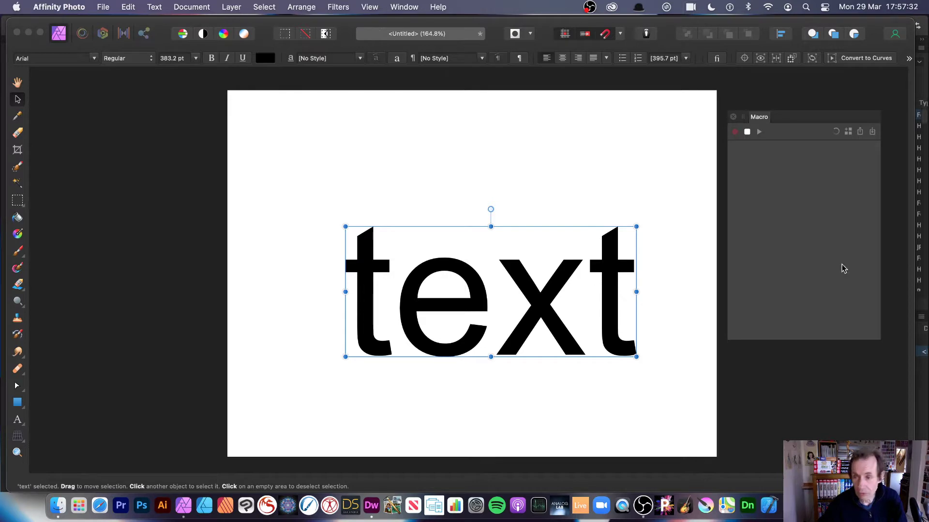
Step: Display the Layers panel and place it clear of the text, overlapping the Macro panel
{"action": "left_click", "coordinate": [375, 8]}
{"action": "mouse_move", "coordinate": [502, 276]}
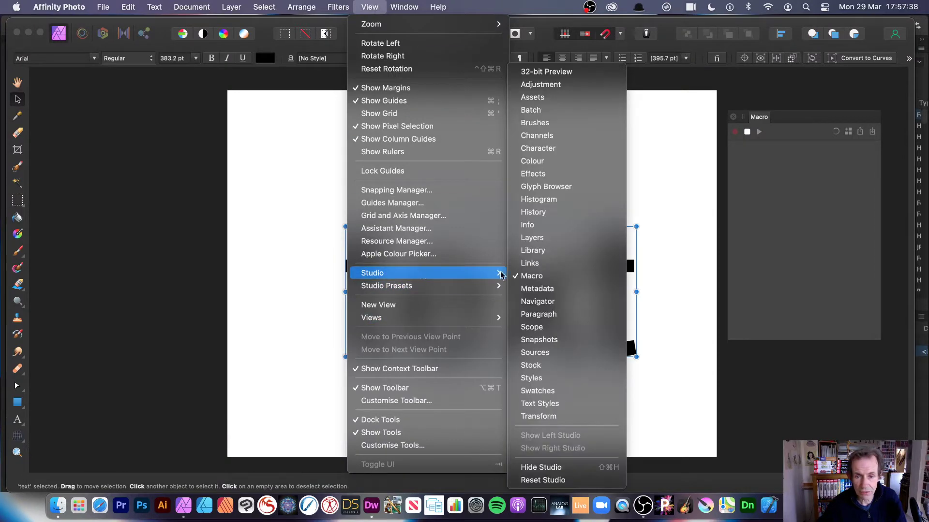
{"action": "left_click", "coordinate": [561, 239]}
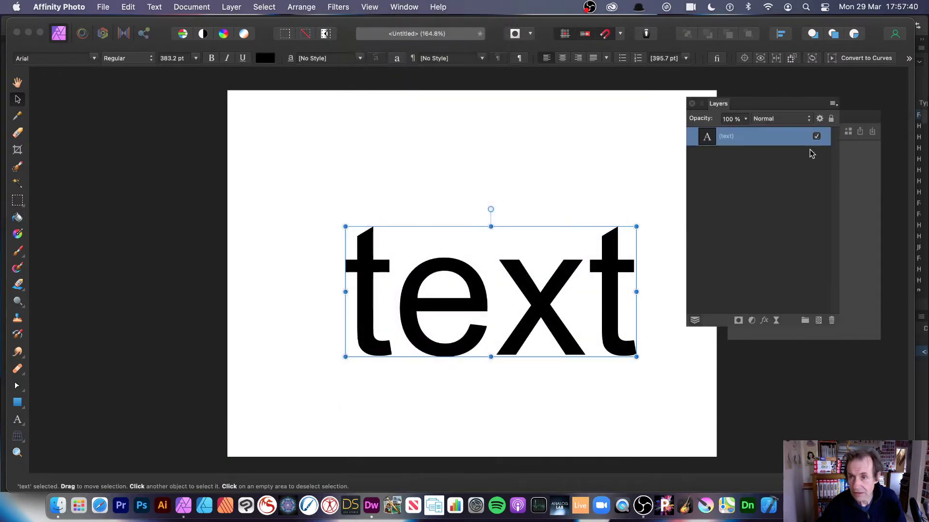
{"action": "left_click_drag", "start_coordinate": [712, 105], "coordinate": [702, 129]}
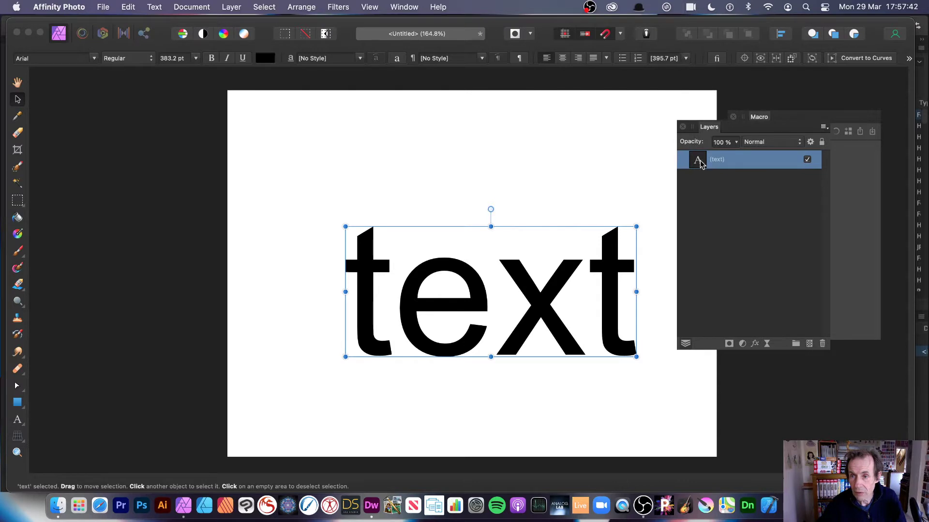
Step: Give the text layer a solid red outside Outline effect with a radius of about 6.5 px
{"action": "left_click", "coordinate": [755, 346]}
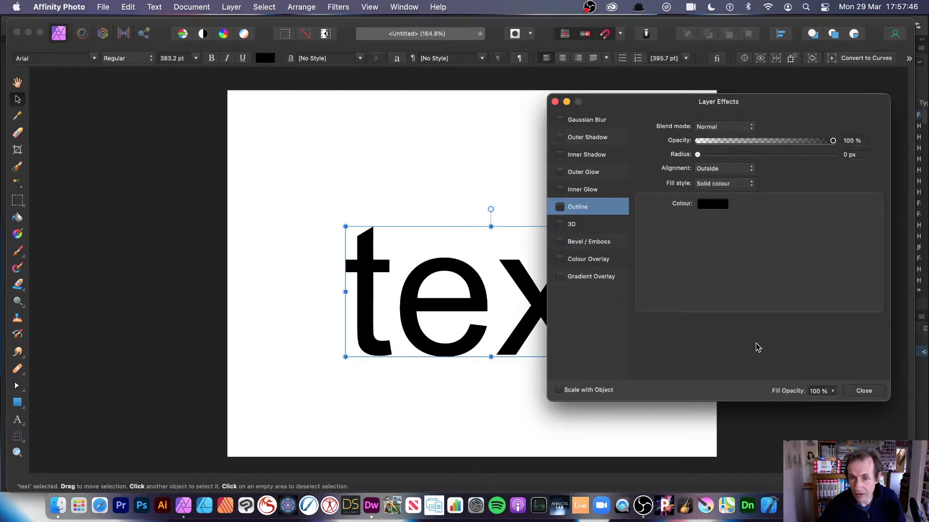
{"action": "left_click", "coordinate": [561, 208]}
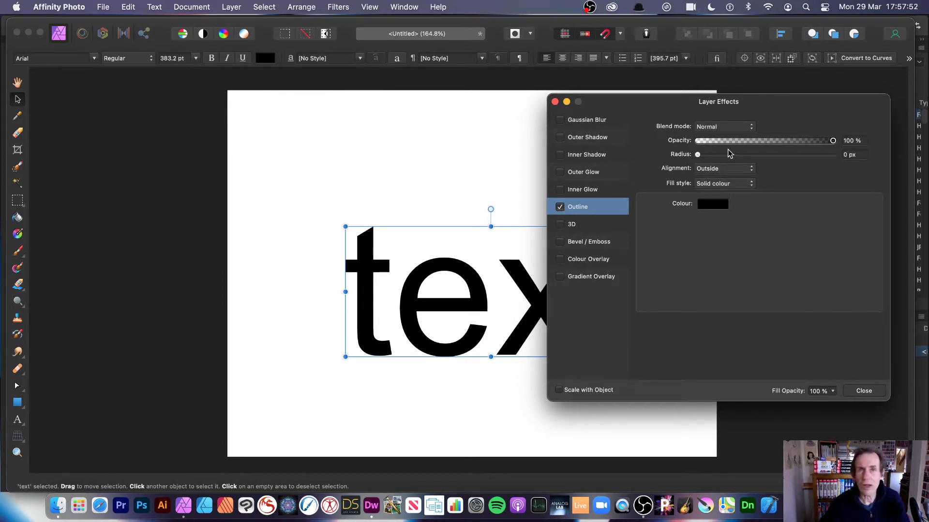
{"action": "left_click_drag", "start_coordinate": [710, 154], "coordinate": [745, 155]}
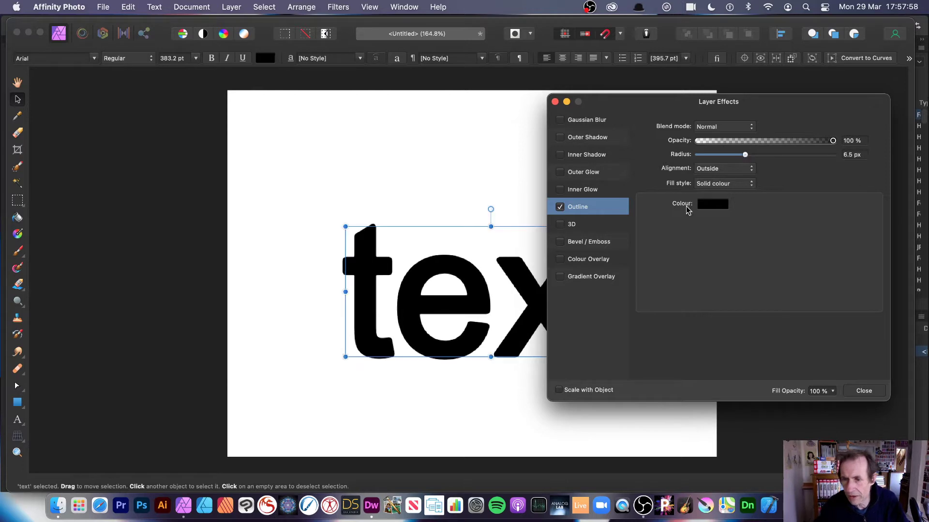
{"action": "left_click", "coordinate": [712, 206]}
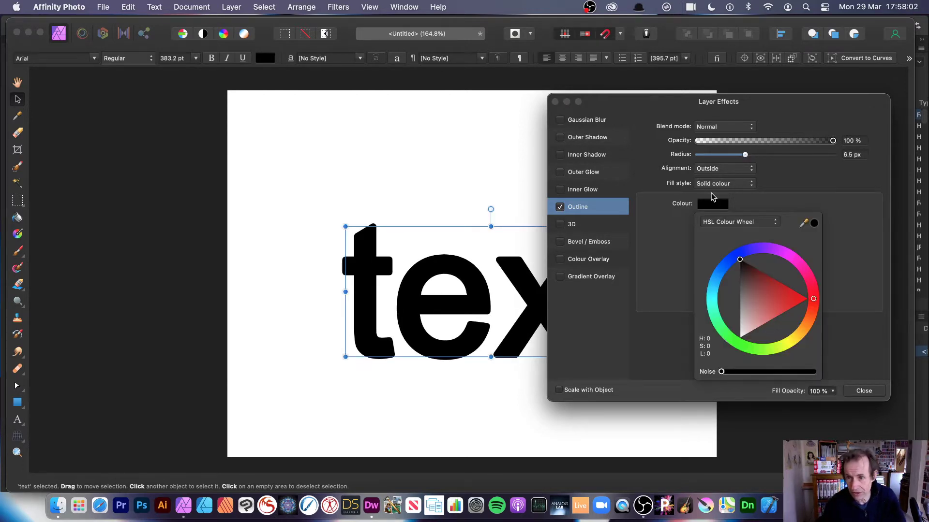
{"action": "left_click_drag", "start_coordinate": [787, 300], "coordinate": [808, 298]}
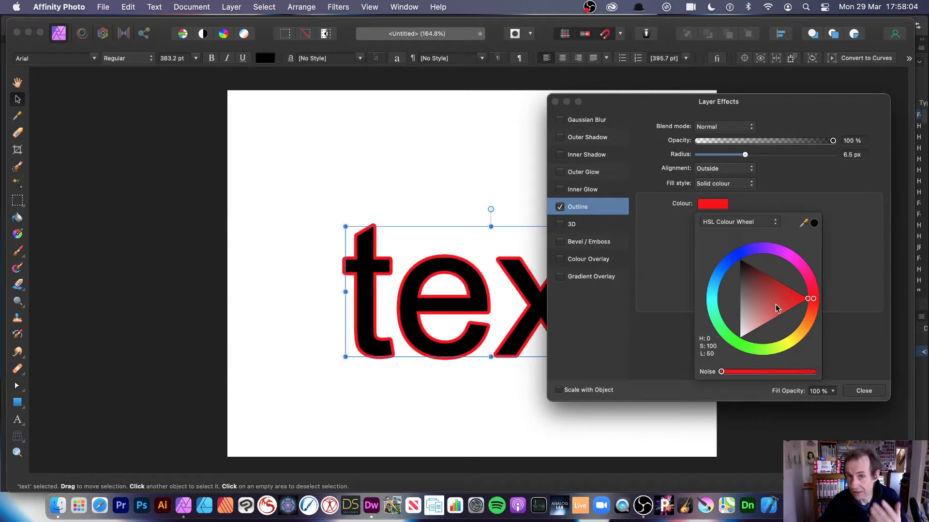
{"action": "left_click", "coordinate": [864, 353]}
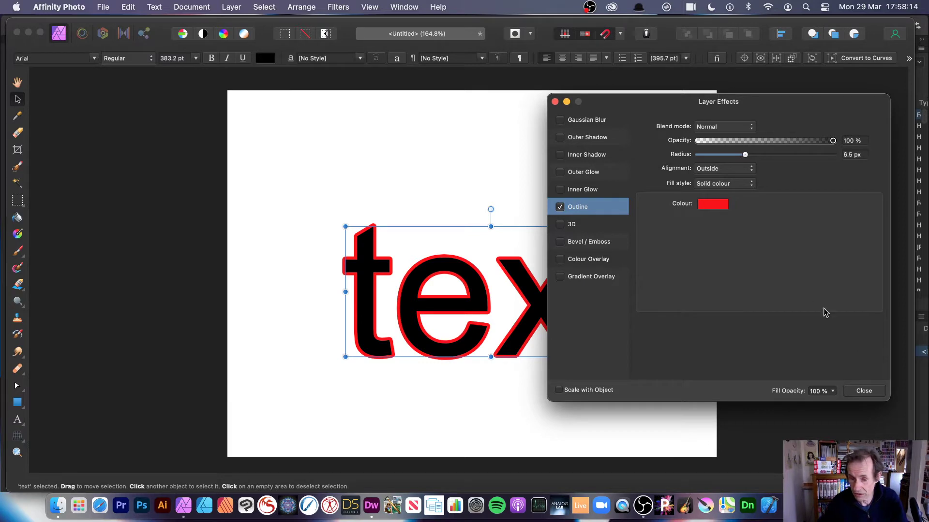
{"action": "left_click", "coordinate": [864, 390]}
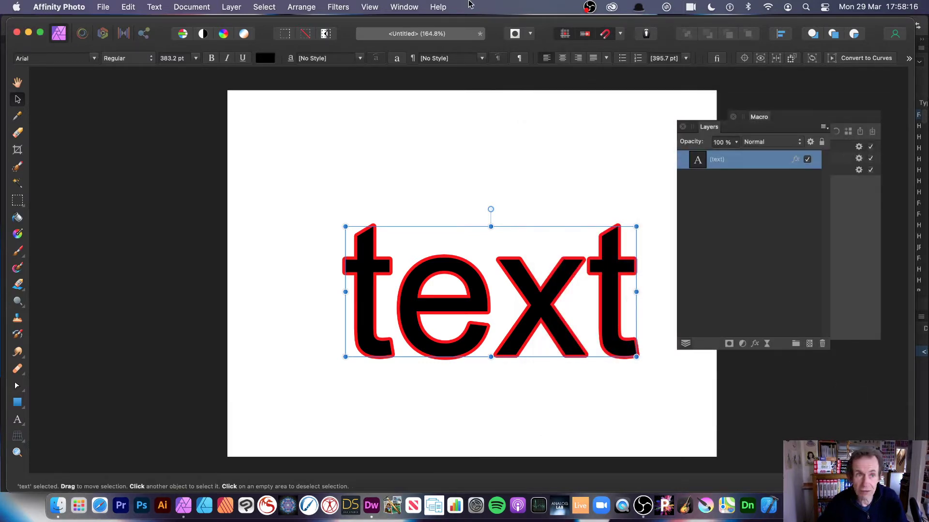
Step: Rasterise the red-outlined text layer with Preserve layer FX off
{"action": "left_click", "coordinate": [231, 7]}
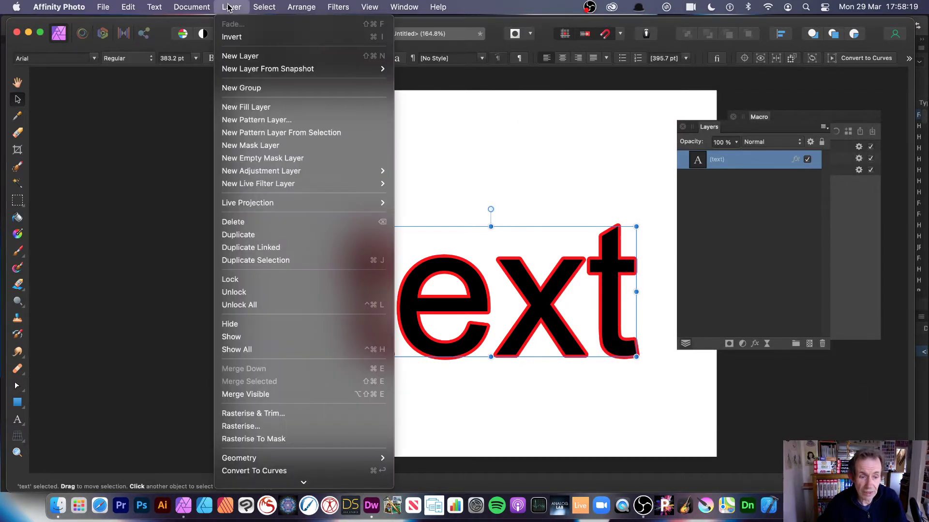
{"action": "left_click", "coordinate": [267, 428]}
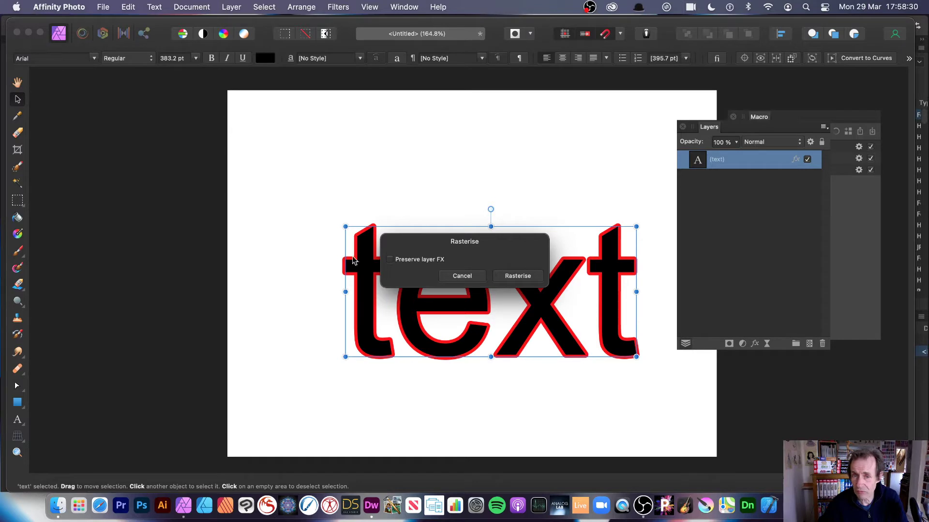
{"action": "left_click", "coordinate": [526, 281]}
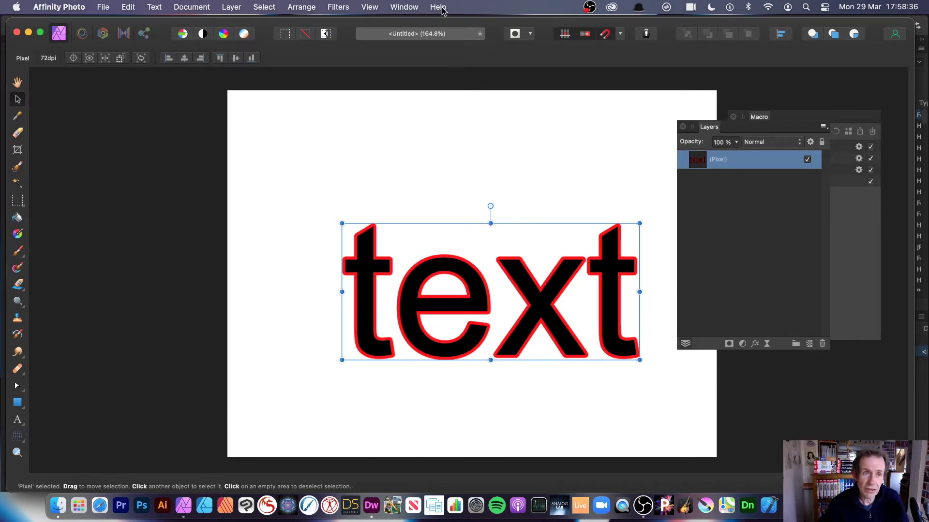
Step: Add a solid green outside Outline effect with a radius of about 4.7 px to the rasterised text
{"action": "left_click", "coordinate": [755, 344]}
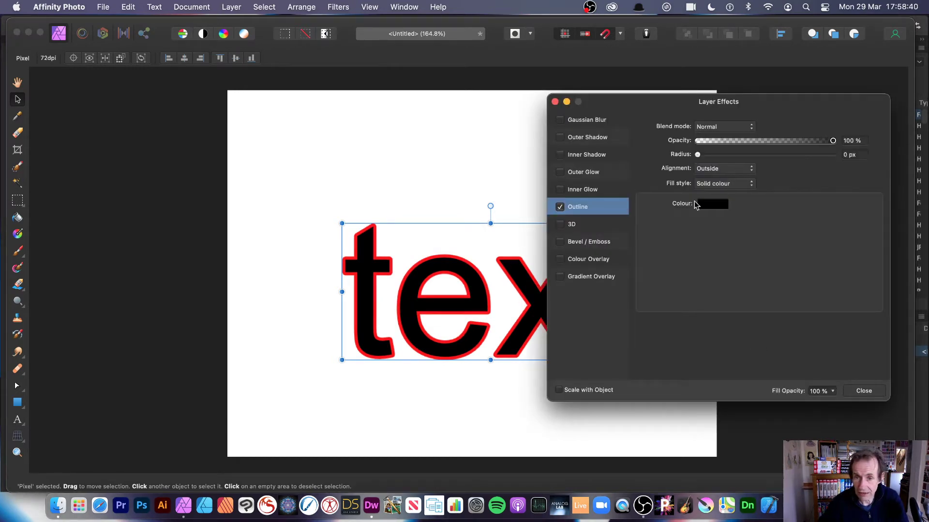
{"action": "left_click_drag", "start_coordinate": [697, 155], "coordinate": [740, 155]}
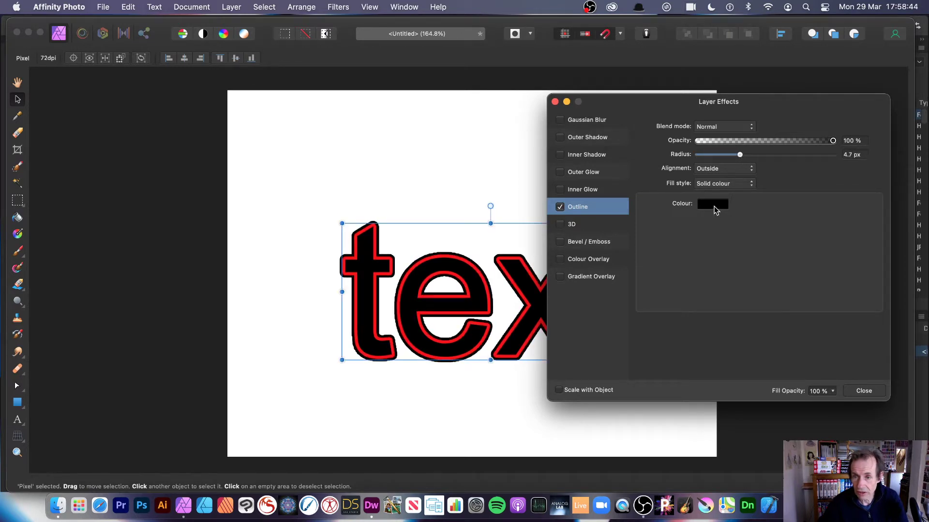
{"action": "left_click", "coordinate": [714, 205]}
{"action": "left_click", "coordinate": [719, 332]}
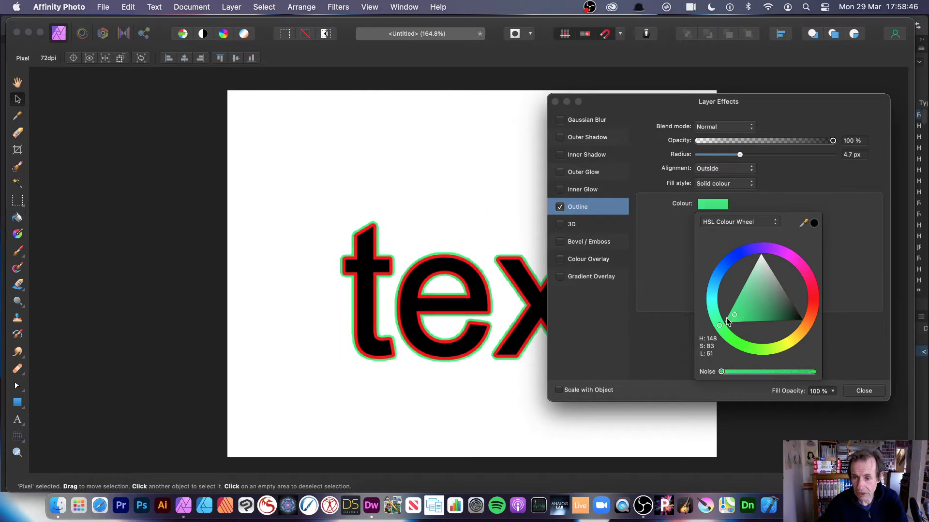
{"action": "left_click", "coordinate": [847, 370]}
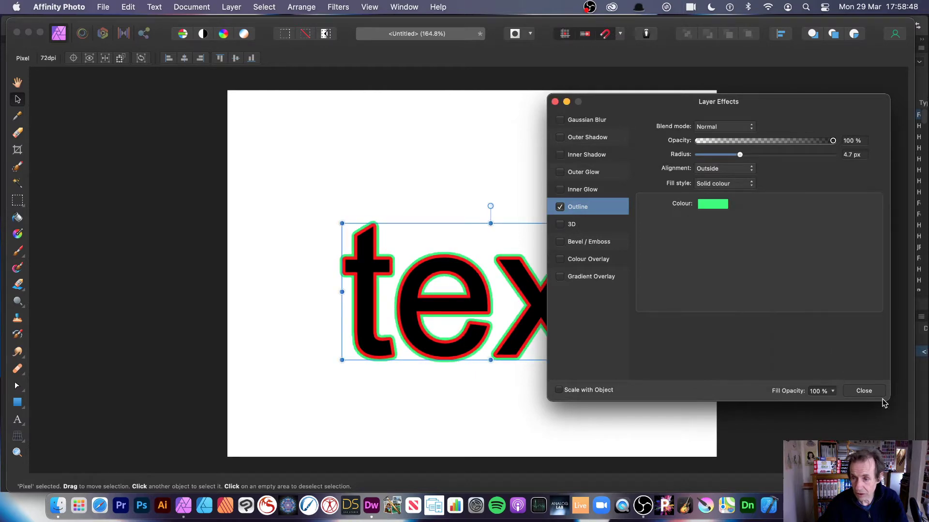
{"action": "left_click", "coordinate": [866, 391]}
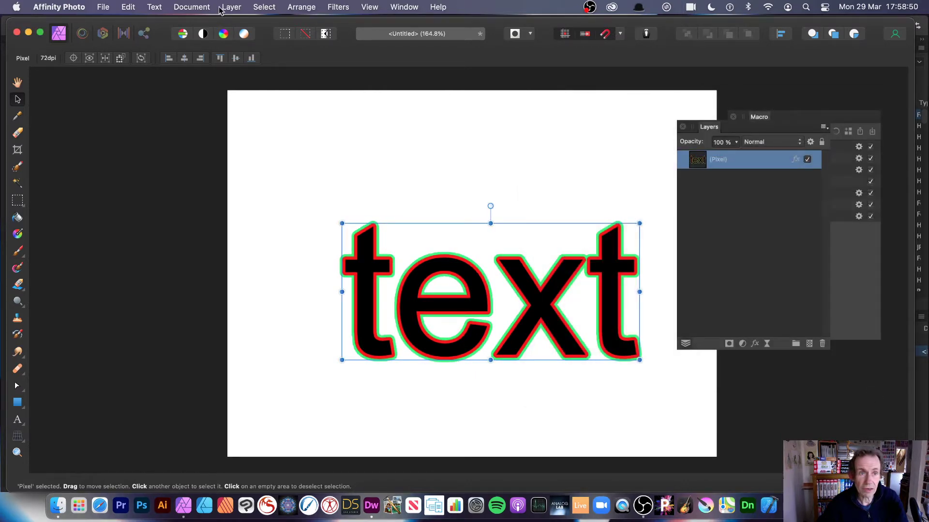
Step: Turn off Preserve layer FX and rasterise the layer to bake in the green outline
{"action": "left_click", "coordinate": [229, 7]}
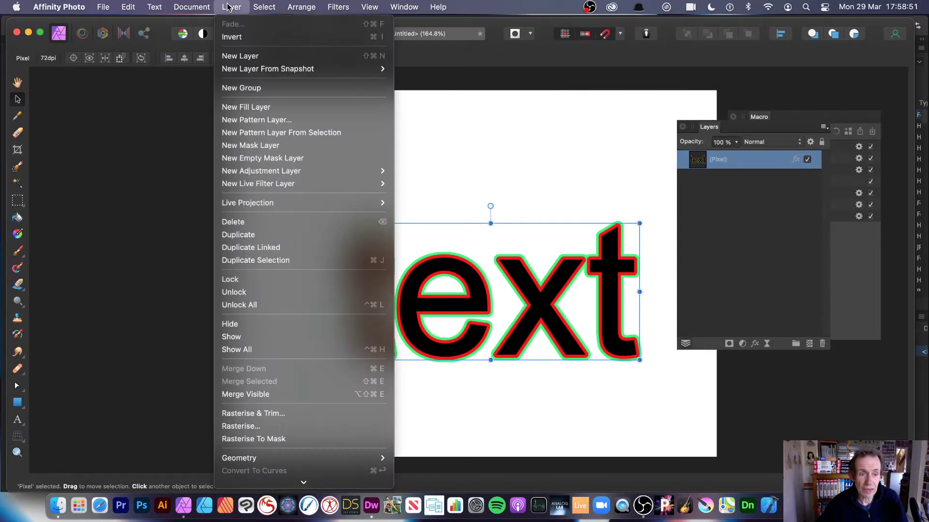
{"action": "left_click", "coordinate": [260, 427]}
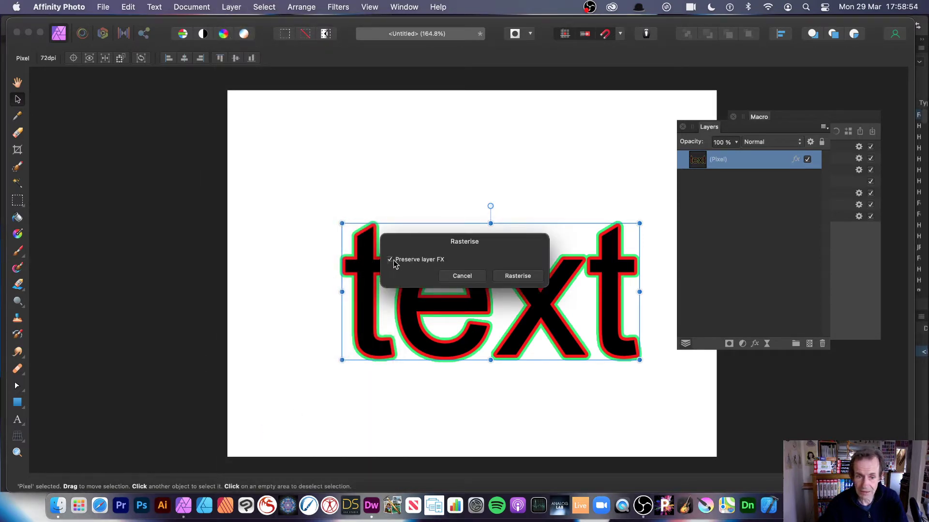
{"action": "left_click", "coordinate": [391, 261]}
{"action": "left_click", "coordinate": [515, 276]}
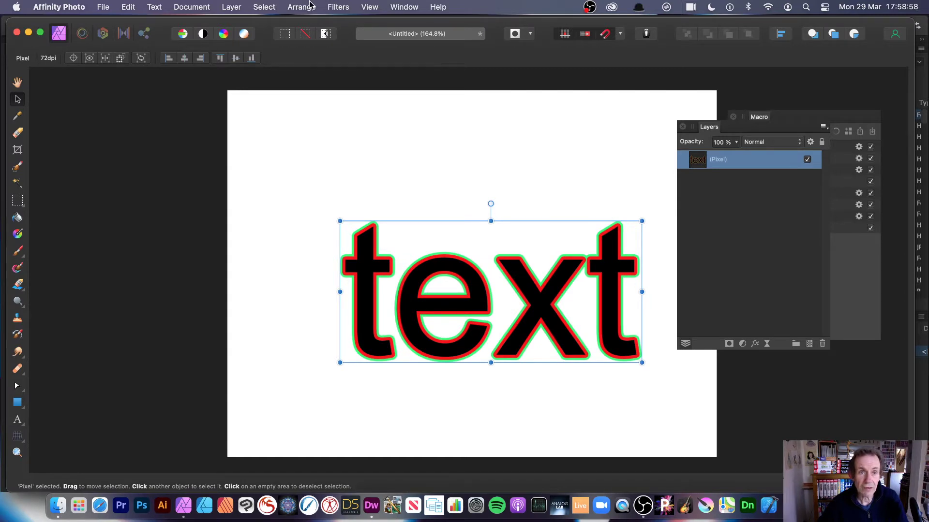
Step: Add a solid blue outside Outline effect with a radius of about 5.9 px around the green outline
{"action": "left_click", "coordinate": [755, 344]}
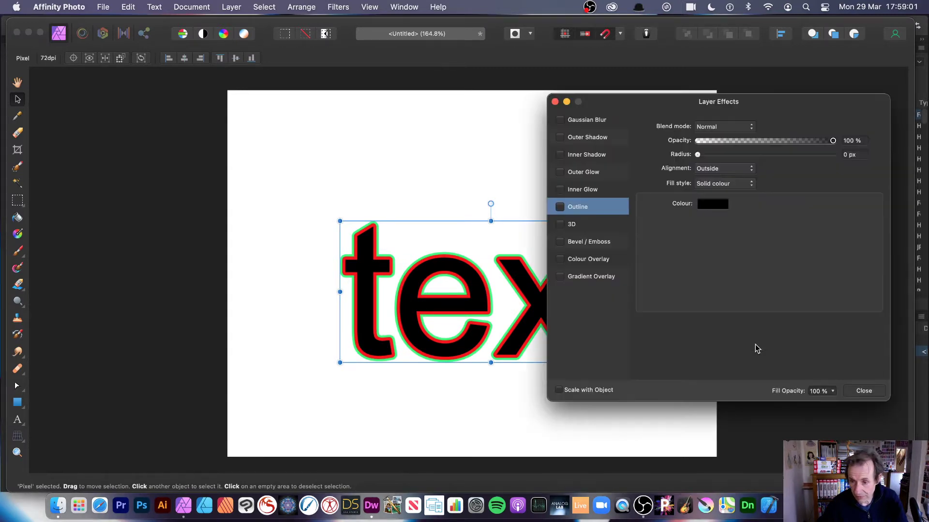
{"action": "left_click", "coordinate": [560, 207]}
{"action": "left_click_drag", "start_coordinate": [697, 154], "coordinate": [743, 156]}
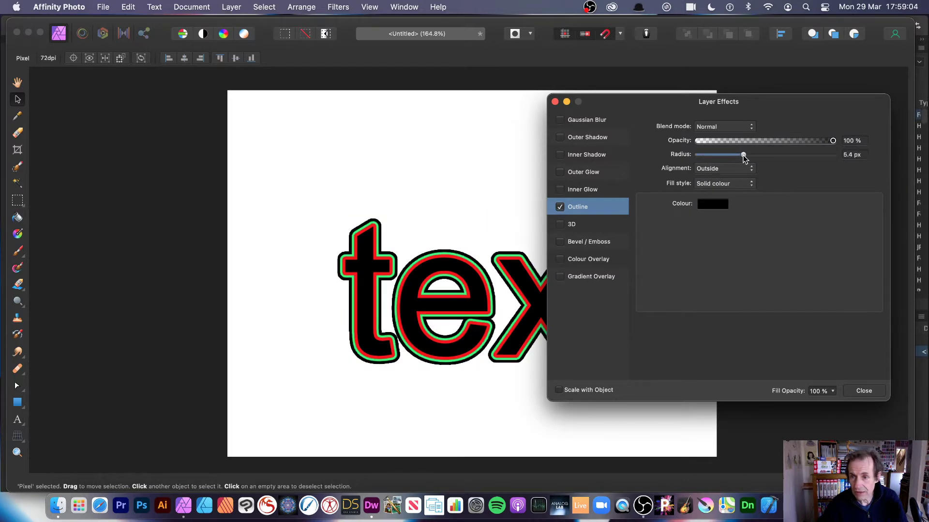
{"action": "left_click", "coordinate": [713, 204]}
{"action": "left_click", "coordinate": [732, 262]}
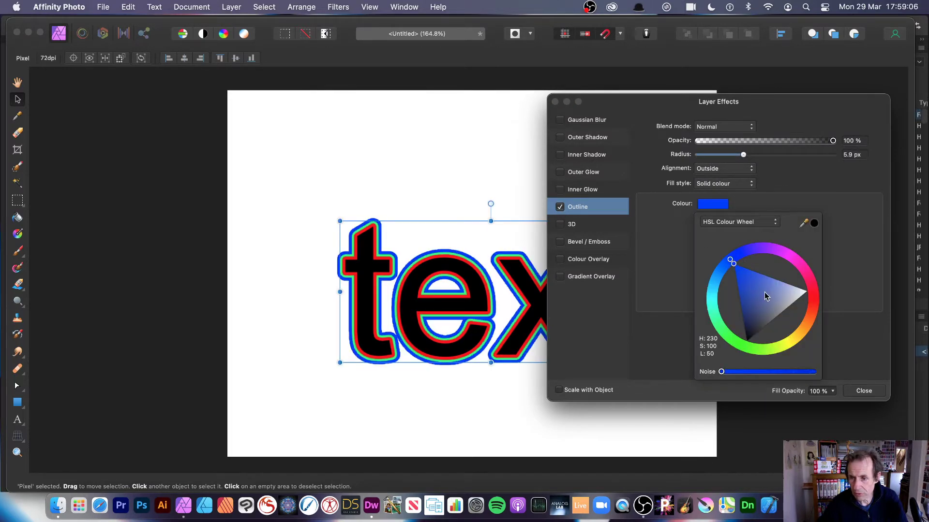
{"action": "left_click_drag", "start_coordinate": [764, 293], "coordinate": [732, 266]}
{"action": "left_click", "coordinate": [843, 364]}
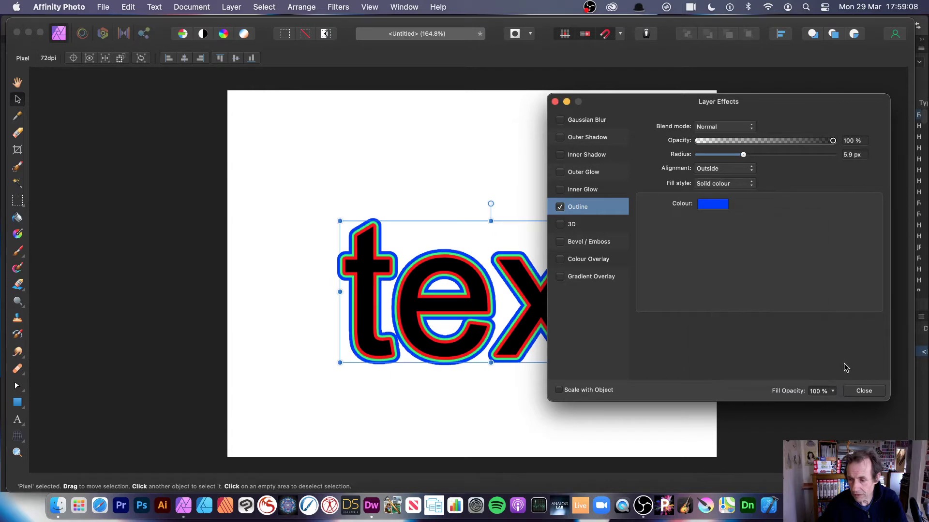
{"action": "left_click", "coordinate": [864, 390]}
Step: Rasterise the blue-outlined layer with Preserve layer FX turned off
{"action": "left_click", "coordinate": [242, 6]}
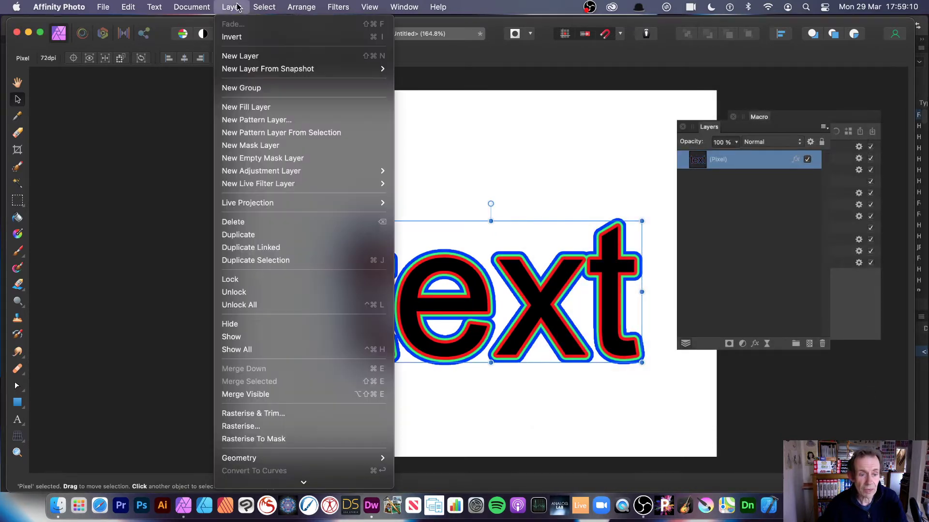
{"action": "left_click", "coordinate": [289, 424]}
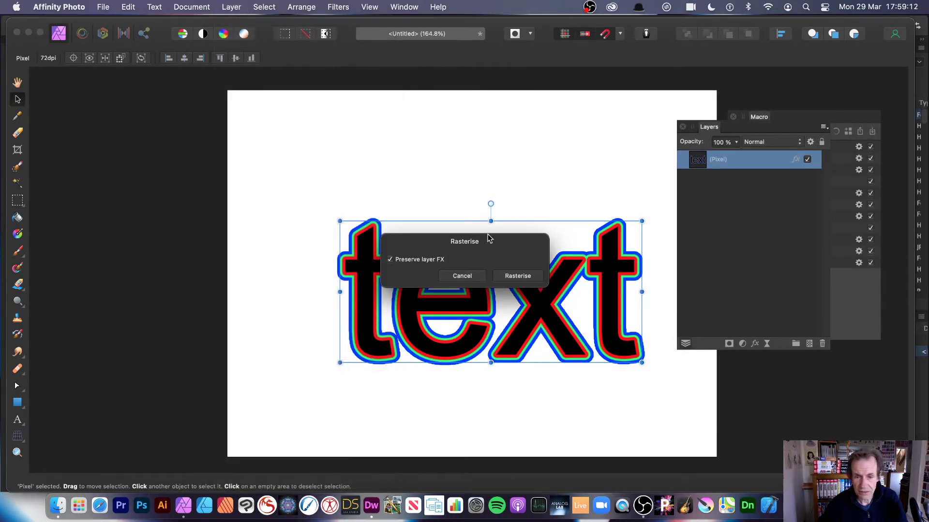
{"action": "left_click", "coordinate": [390, 259]}
{"action": "left_click", "coordinate": [518, 277]}
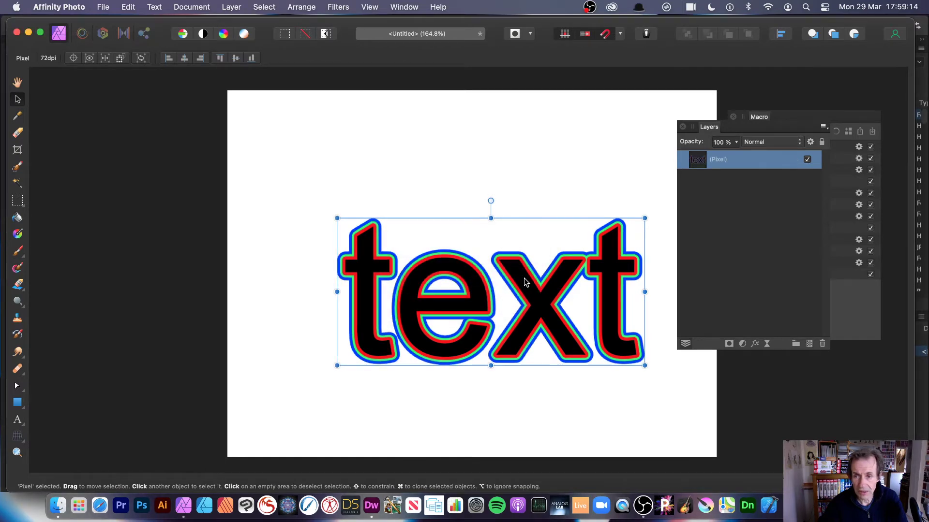
Step: Add a solid magenta outside Outline effect with a radius of about 6.2 px around the blue-outlined text
{"action": "left_click", "coordinate": [755, 345]}
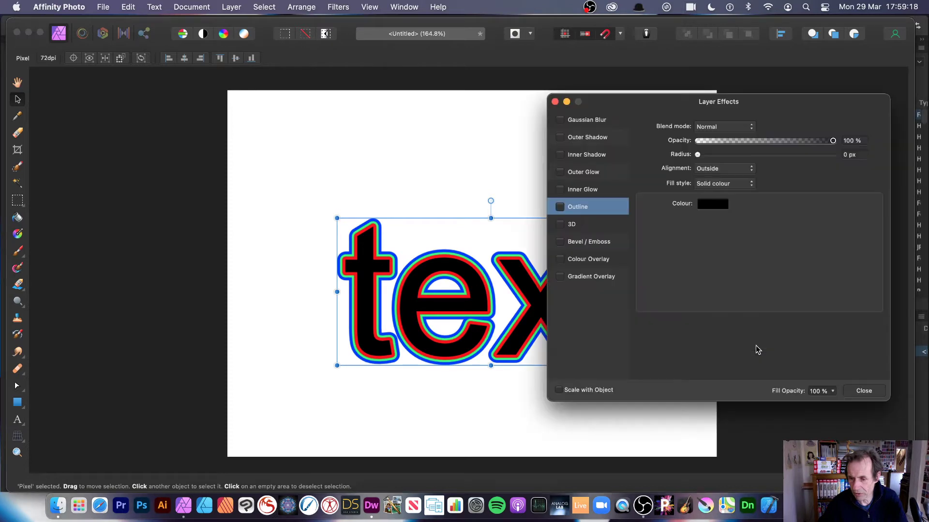
{"action": "left_click", "coordinate": [563, 206]}
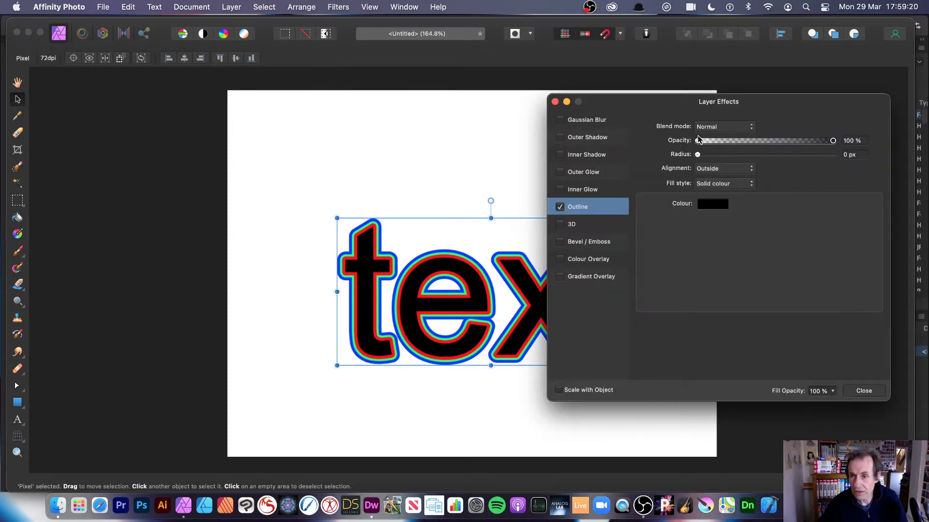
{"action": "left_click_drag", "start_coordinate": [698, 154], "coordinate": [744, 159]}
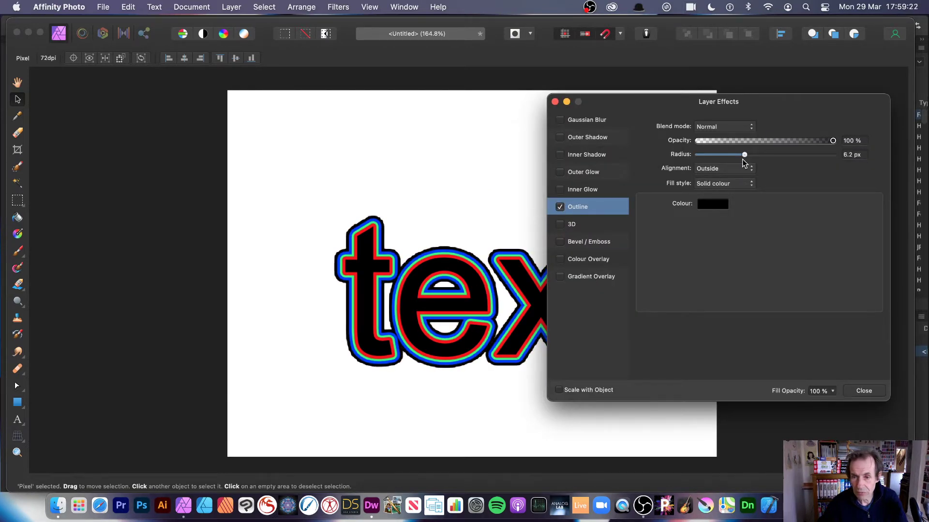
{"action": "left_click", "coordinate": [712, 204]}
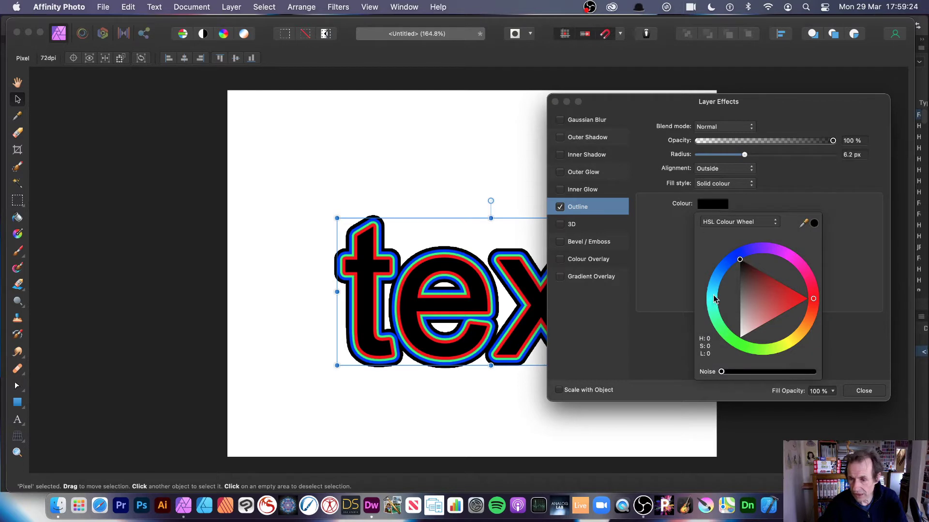
{"action": "left_click", "coordinate": [779, 252]}
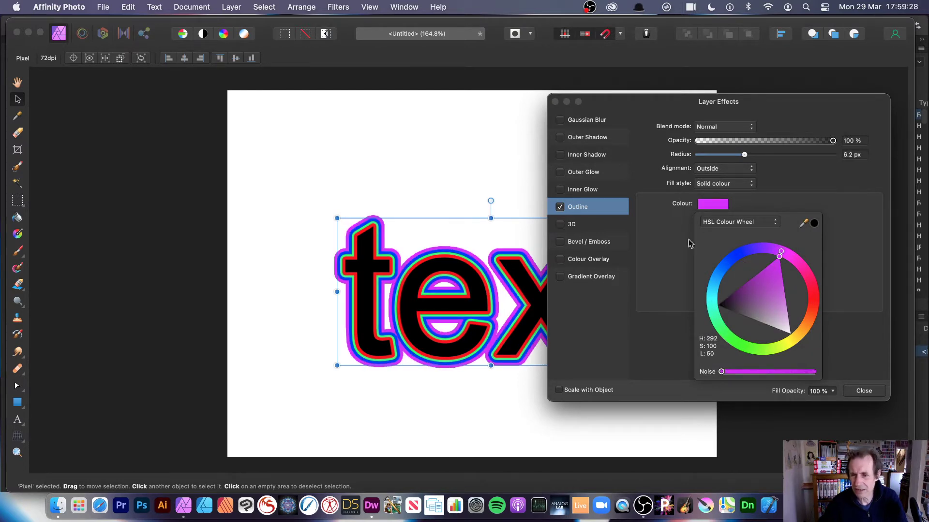
{"action": "left_click", "coordinate": [850, 320]}
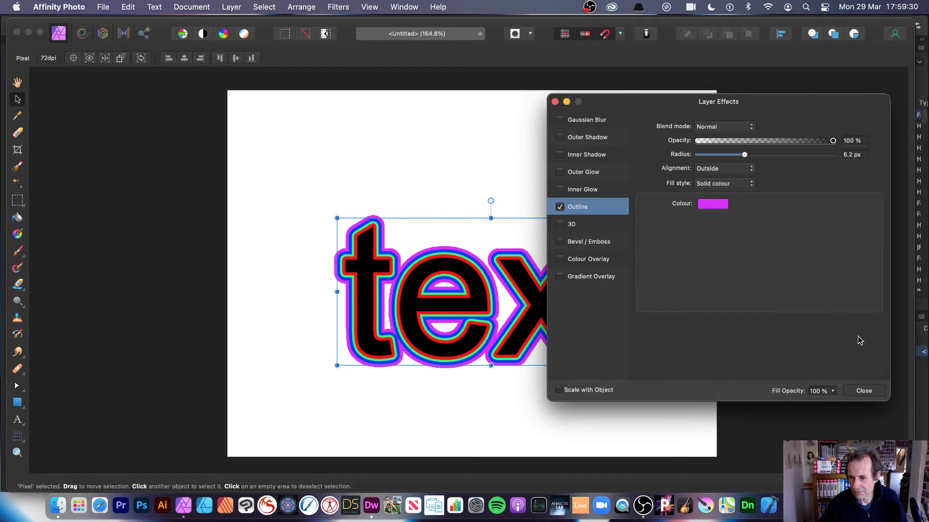
{"action": "left_click", "coordinate": [870, 393]}
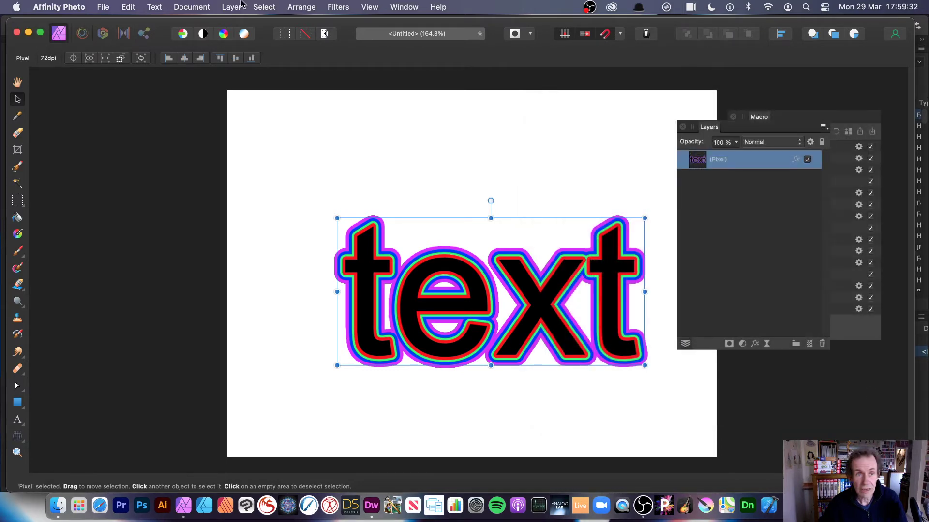
Step: Rasterise the magenta-outlined layer with Preserve layer FX turned off
{"action": "left_click", "coordinate": [229, 7]}
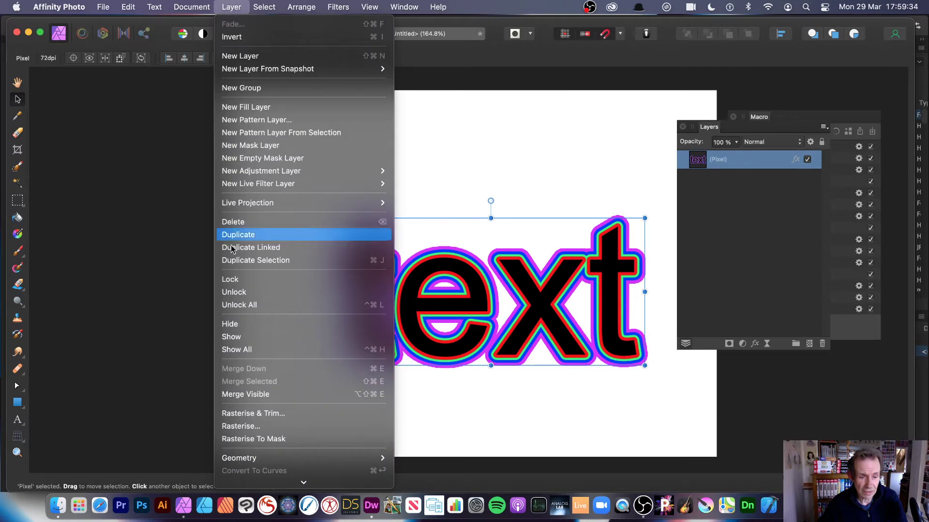
{"action": "left_click", "coordinate": [256, 430]}
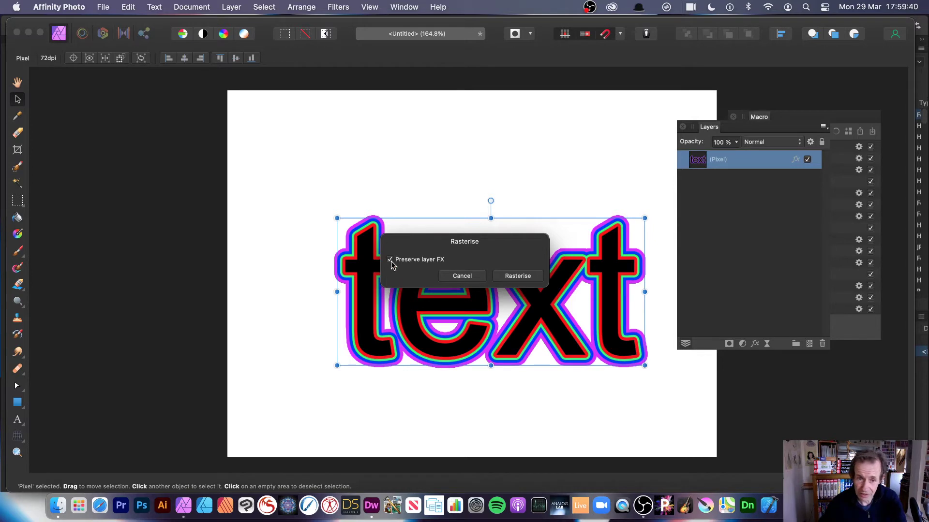
{"action": "left_click", "coordinate": [532, 279]}
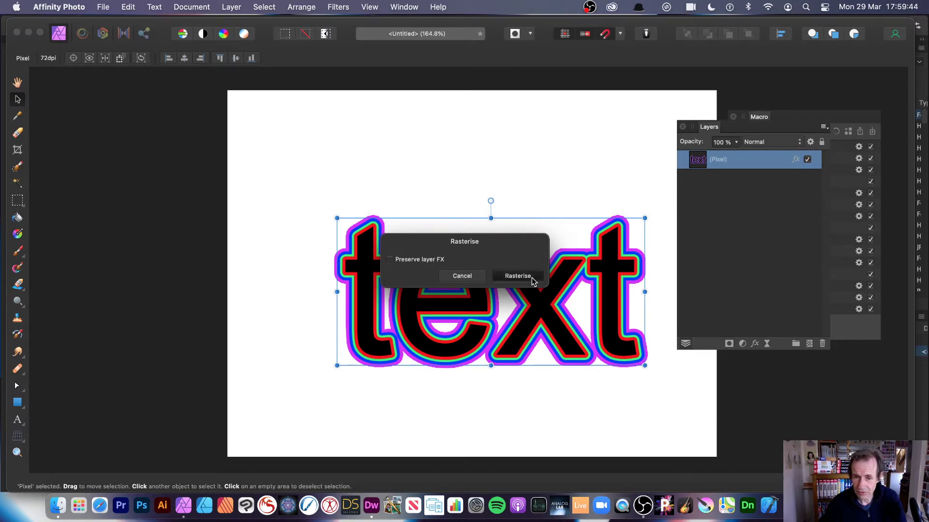
{"action": "left_click", "coordinate": [532, 279]}
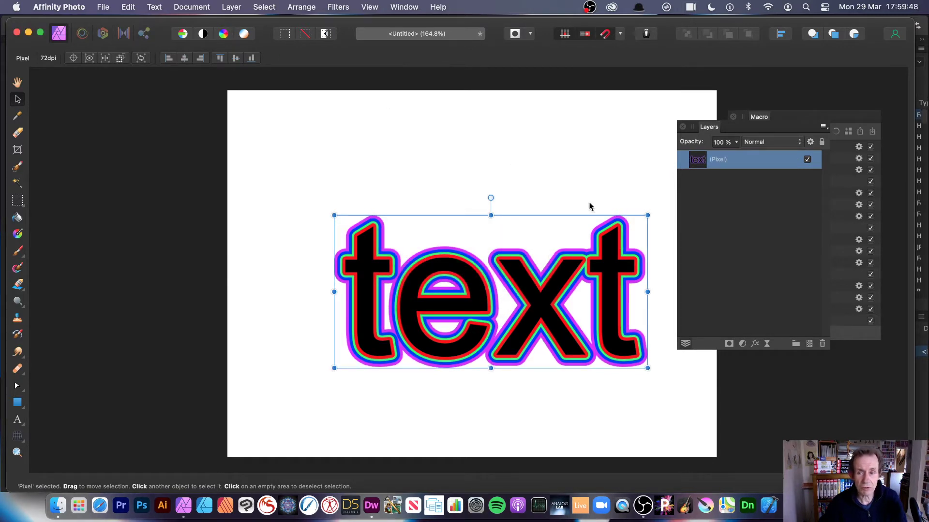
Step: Add a thick solid orange outside Outline effect with a radius of about 26.7 px around the magenta outline
{"action": "left_click", "coordinate": [755, 345]}
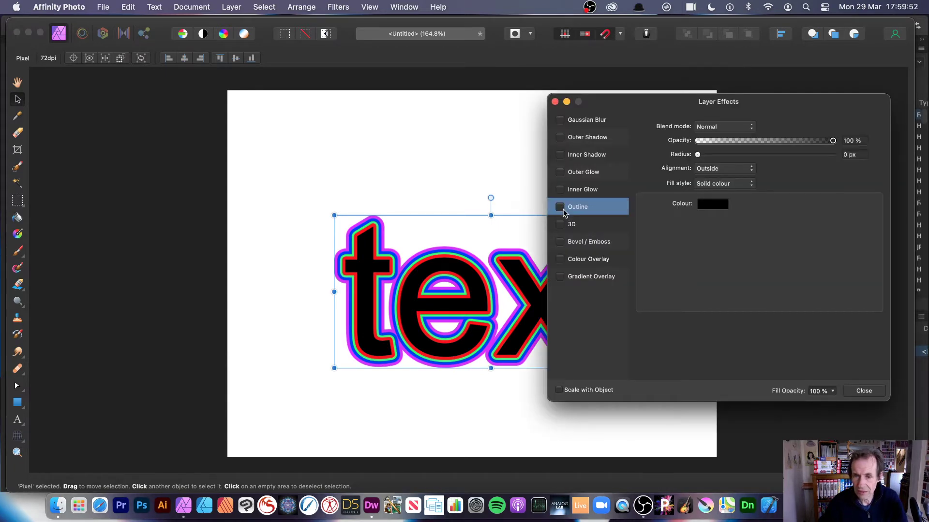
{"action": "left_click", "coordinate": [560, 207]}
{"action": "left_click_drag", "start_coordinate": [719, 155], "coordinate": [782, 161]}
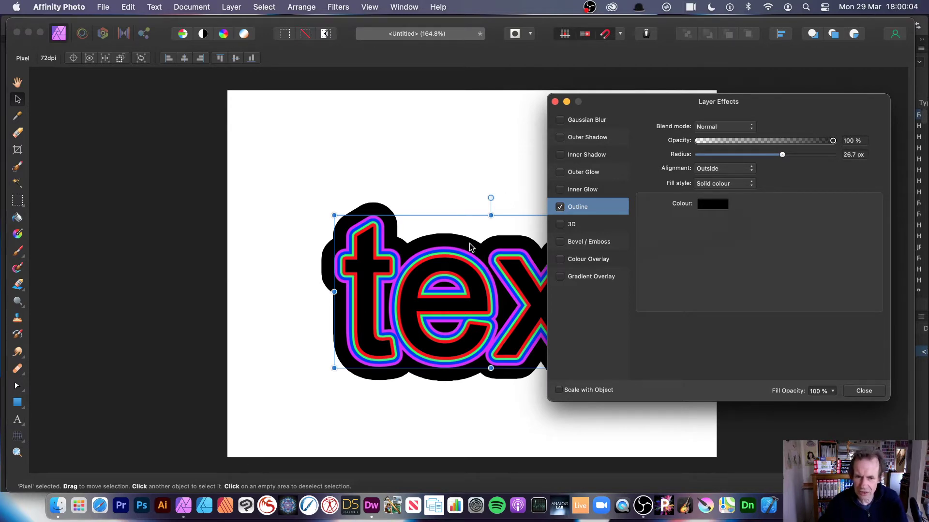
{"action": "left_click", "coordinate": [716, 204]}
{"action": "left_click_drag", "start_coordinate": [795, 342], "coordinate": [805, 330]}
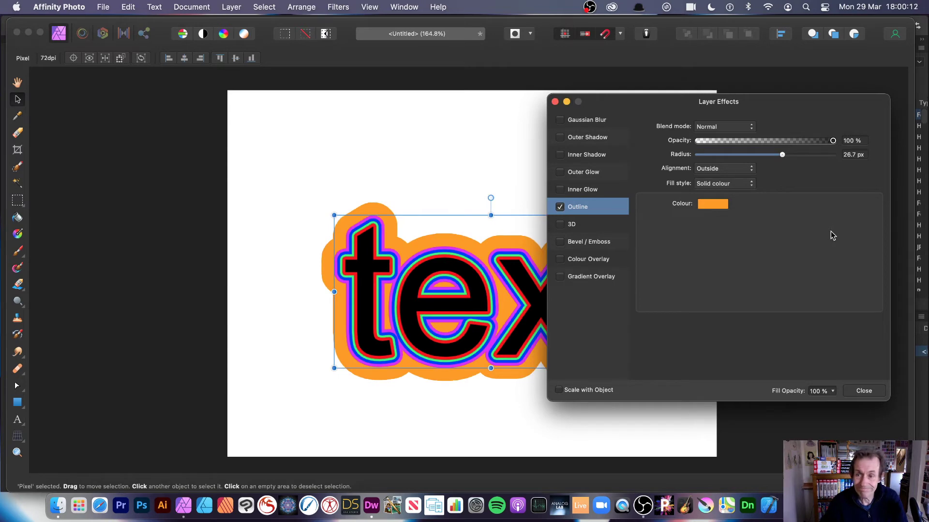
{"action": "left_click", "coordinate": [864, 392]}
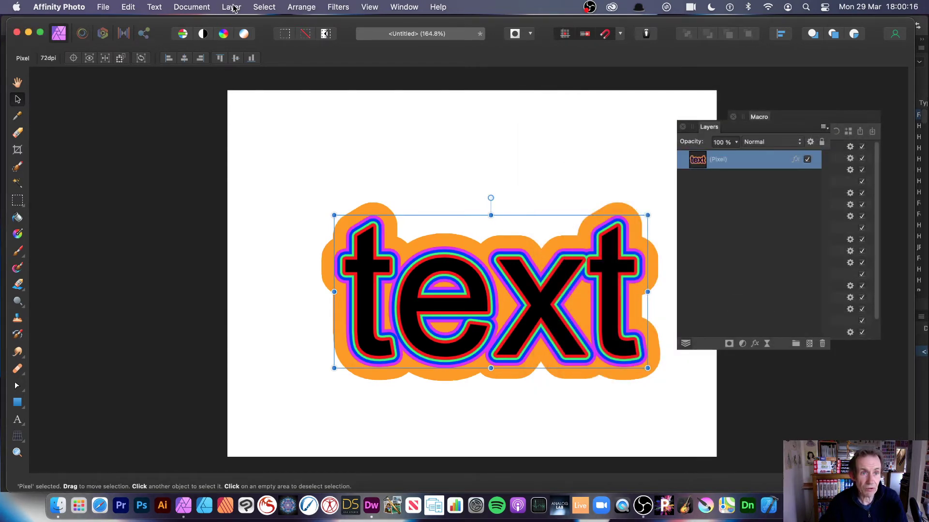
Step: Rasterise the orange-outlined layer with Preserve layer FX turned off and stop recording the macro
{"action": "left_click", "coordinate": [231, 7]}
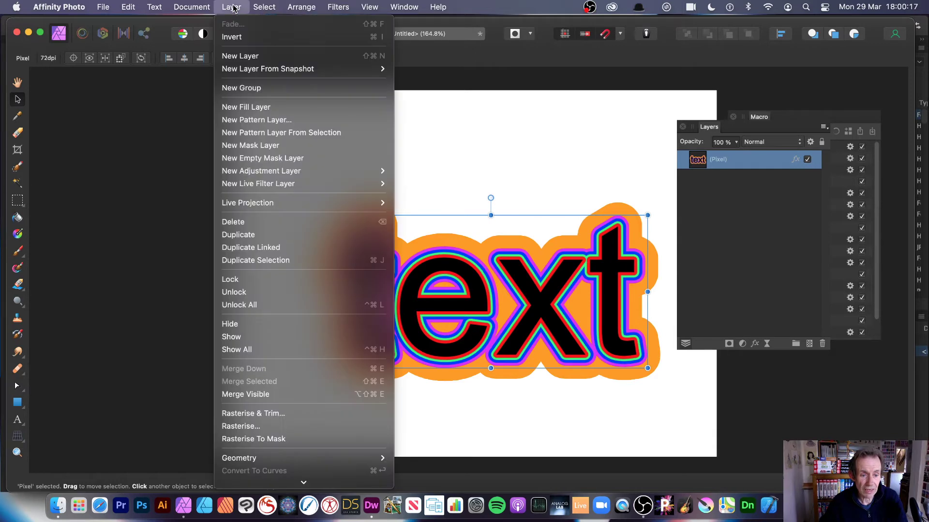
{"action": "left_click", "coordinate": [266, 427]}
{"action": "left_click", "coordinate": [389, 260]}
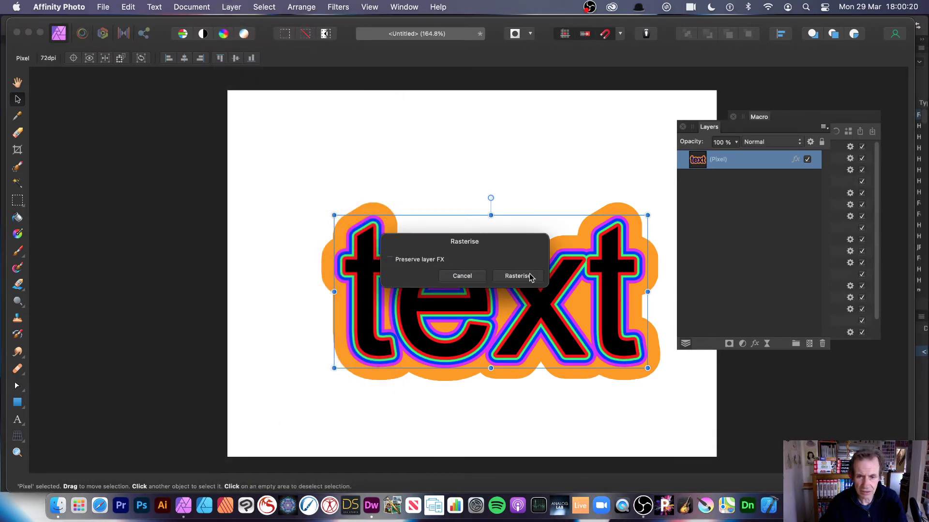
{"action": "left_click", "coordinate": [529, 274]}
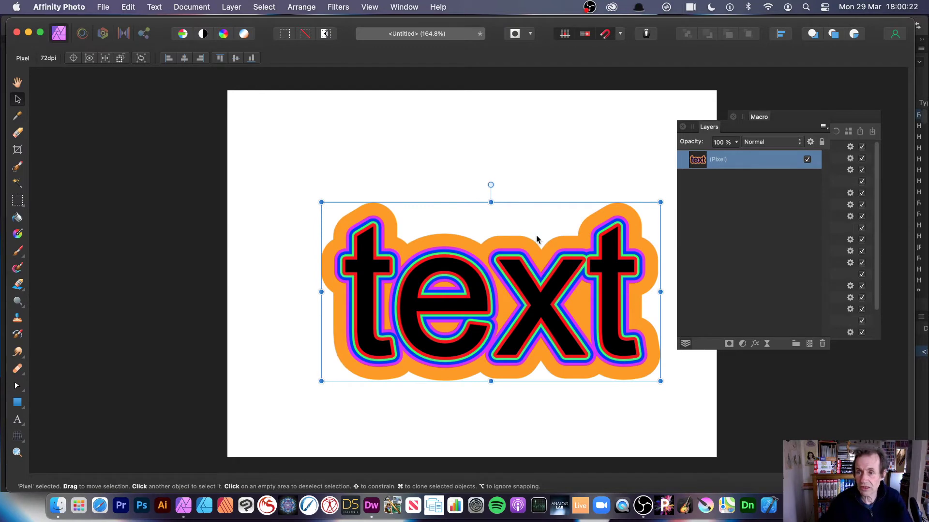
{"action": "left_click", "coordinate": [758, 118]}
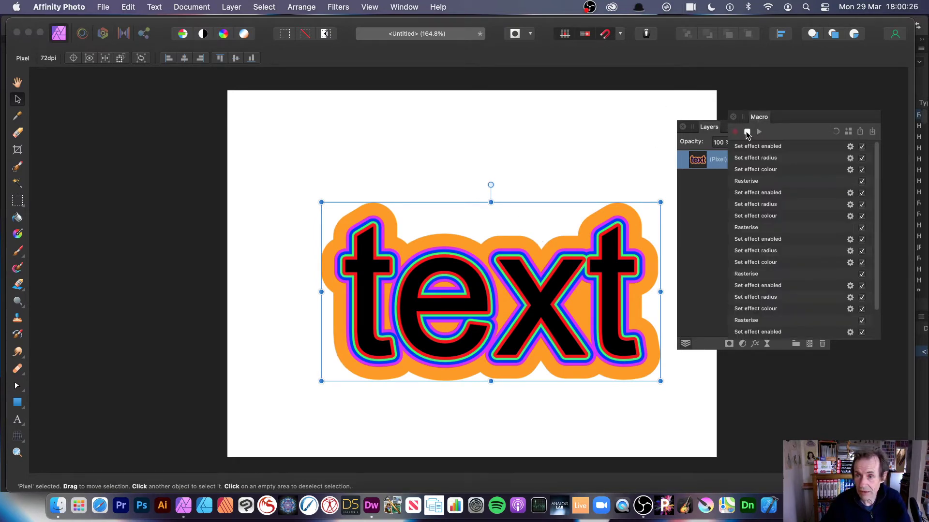
{"action": "left_click", "coordinate": [747, 132]}
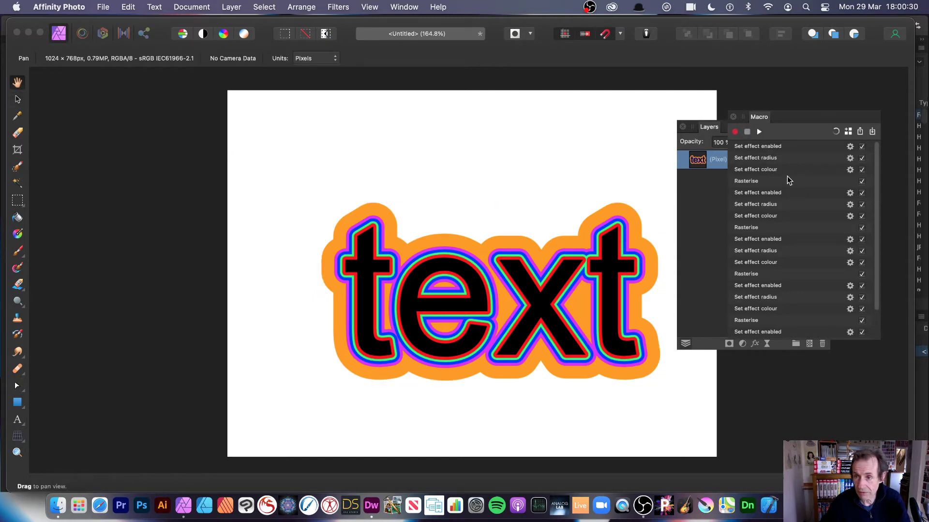
Step: Move the outlined text closer to the page's centre and play the recorded macro on it three times
{"action": "left_click", "coordinate": [18, 99]}
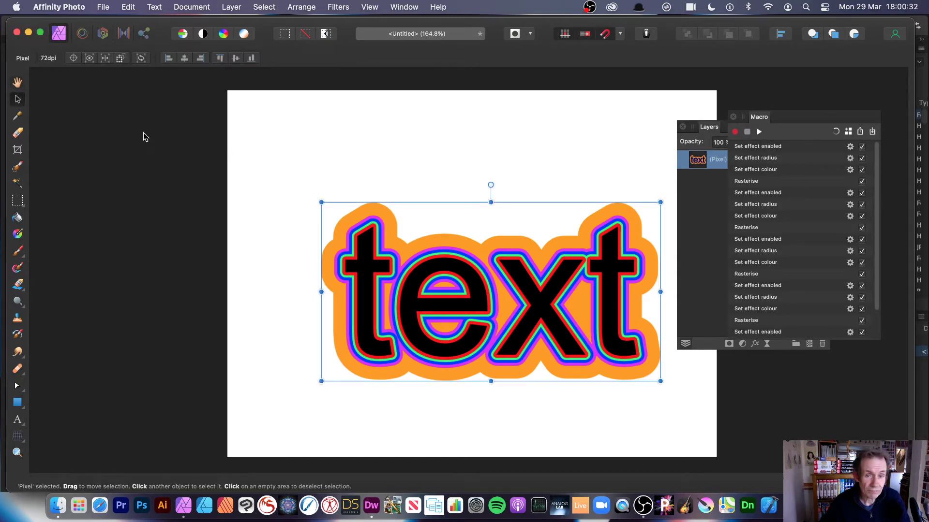
{"action": "left_click_drag", "start_coordinate": [461, 262], "coordinate": [428, 261]}
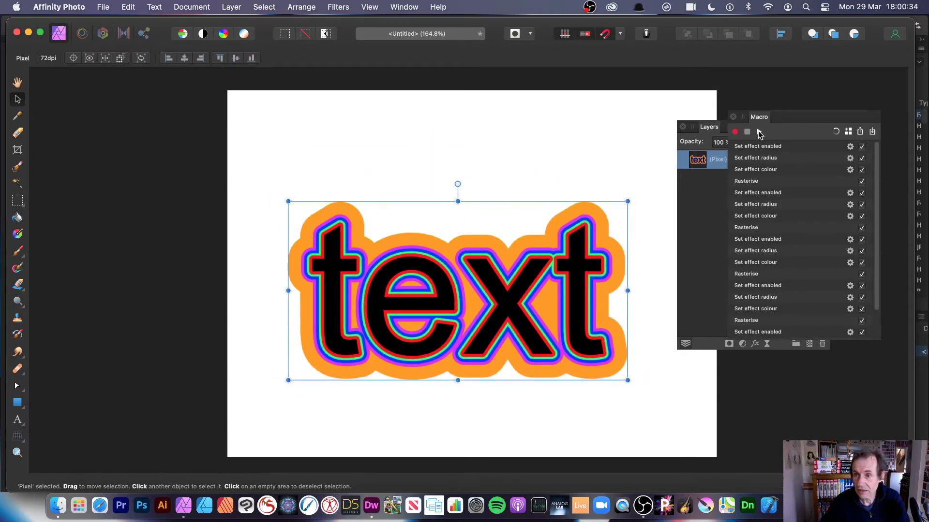
{"action": "left_click", "coordinate": [758, 133]}
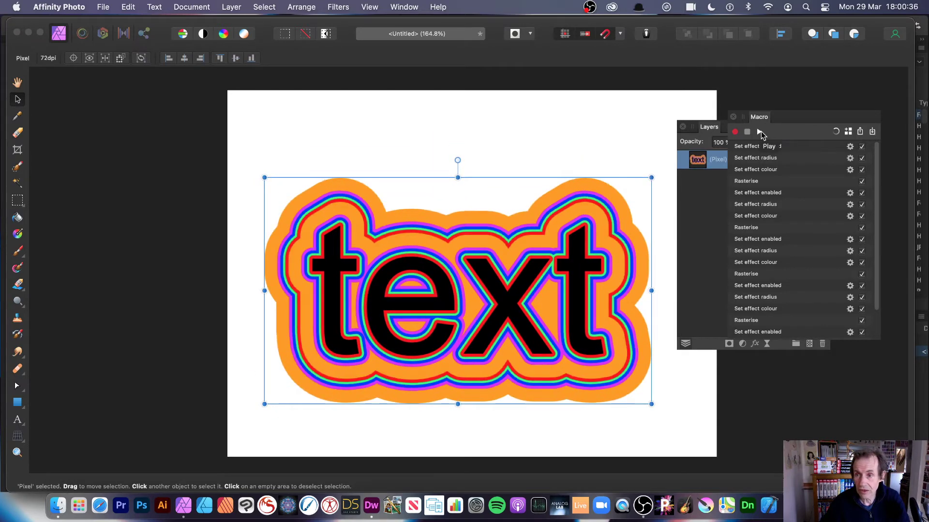
{"action": "left_click", "coordinate": [760, 133]}
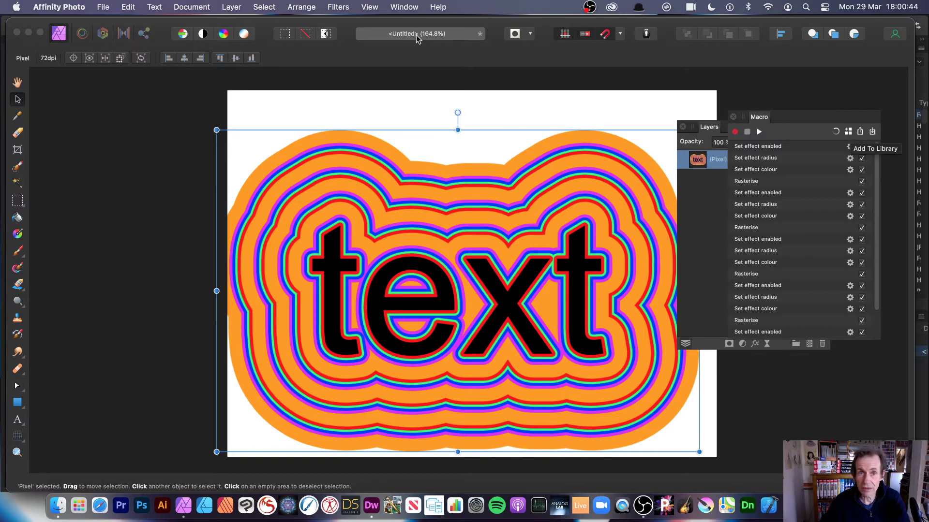
{"action": "left_click", "coordinate": [370, 7]}
{"action": "mouse_move", "coordinate": [374, 275]}
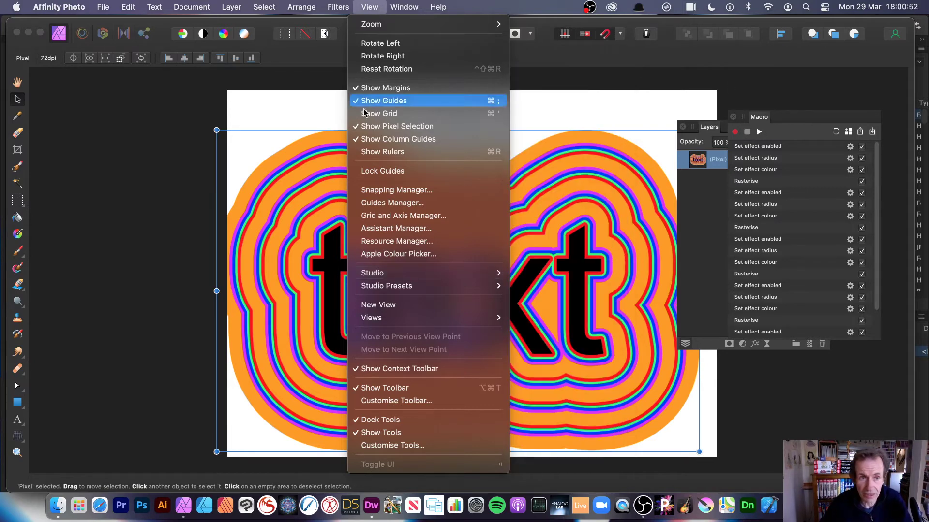
{"action": "left_click", "coordinate": [306, 110]}
Step: Shrink the multi-outlined text and centre it so that it fits well inside the page
{"action": "left_click_drag", "start_coordinate": [425, 243], "coordinate": [451, 248]}
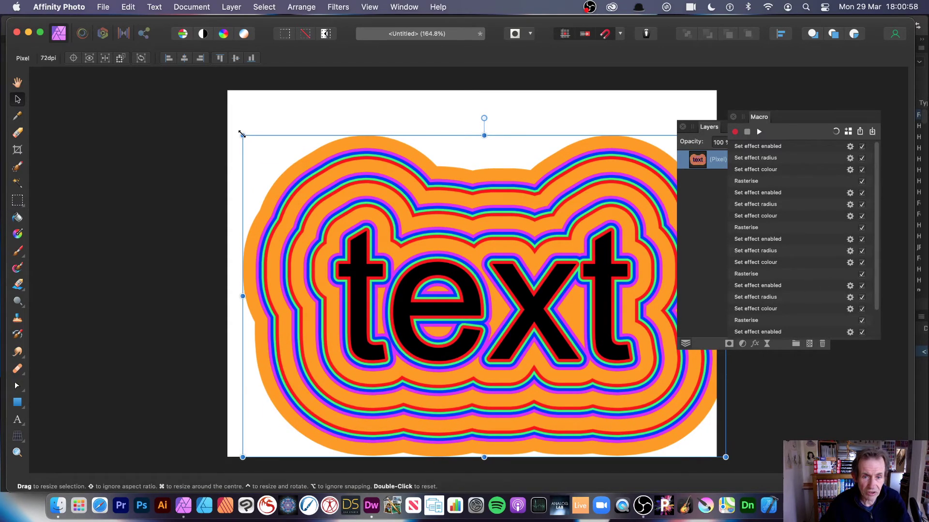
{"action": "left_click_drag", "start_coordinate": [242, 134], "coordinate": [407, 244]}
{"action": "left_click_drag", "start_coordinate": [507, 331], "coordinate": [409, 255]}
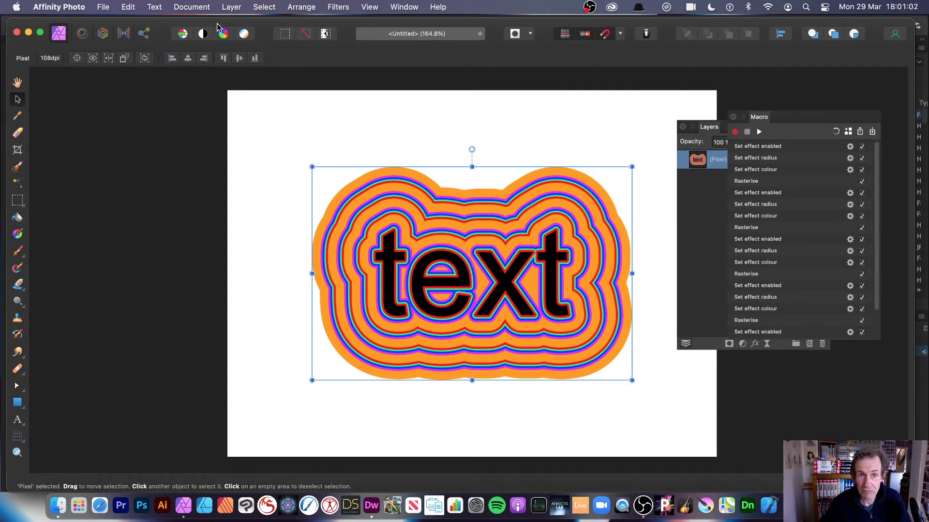
{"action": "left_click_drag", "start_coordinate": [312, 167], "coordinate": [332, 181]}
Step: Create a pattern layer from the outlined text and shrink, rotate and skew its repeating tile
{"action": "left_click", "coordinate": [231, 7]}
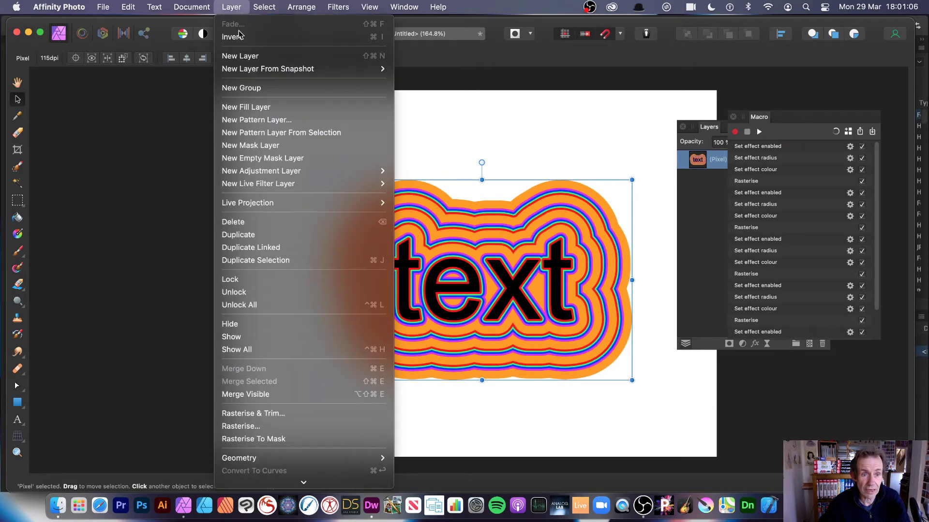
{"action": "left_click", "coordinate": [254, 133]}
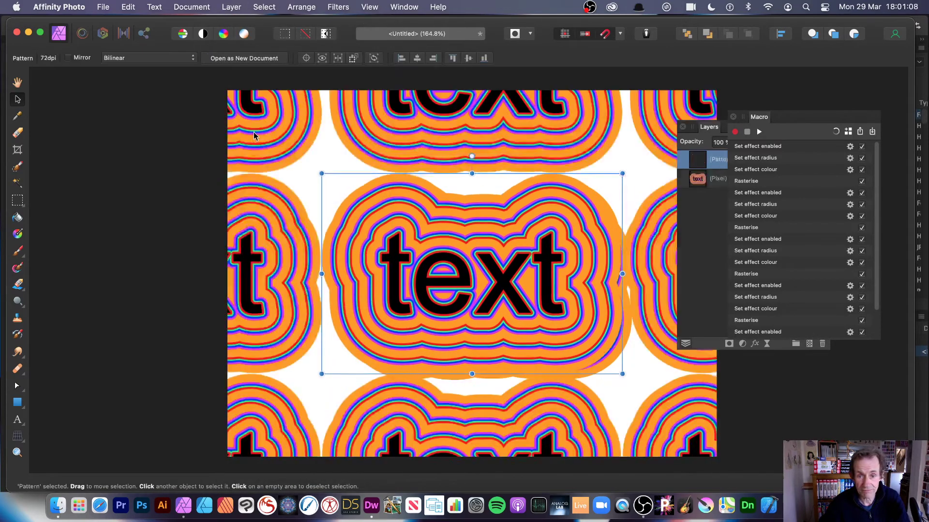
{"action": "left_click_drag", "start_coordinate": [322, 173], "coordinate": [468, 265]}
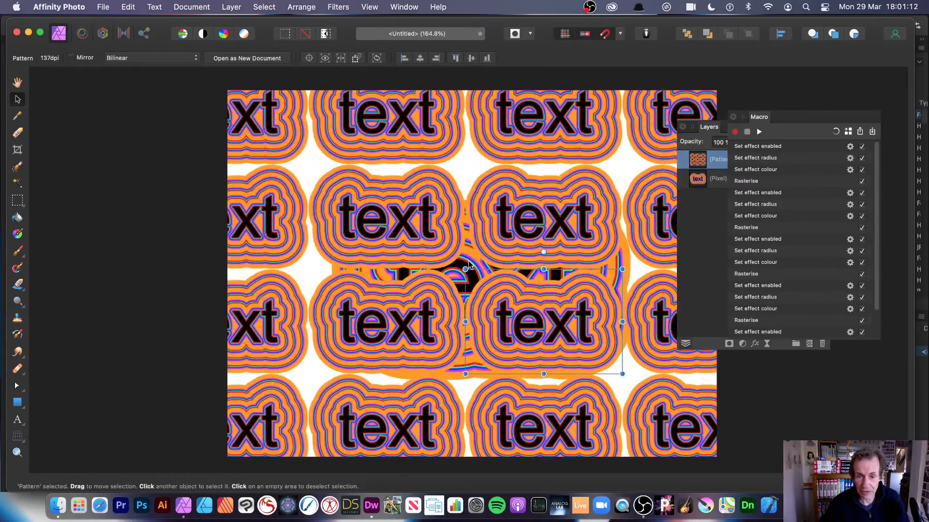
{"action": "left_click_drag", "start_coordinate": [544, 269], "coordinate": [577, 278]}
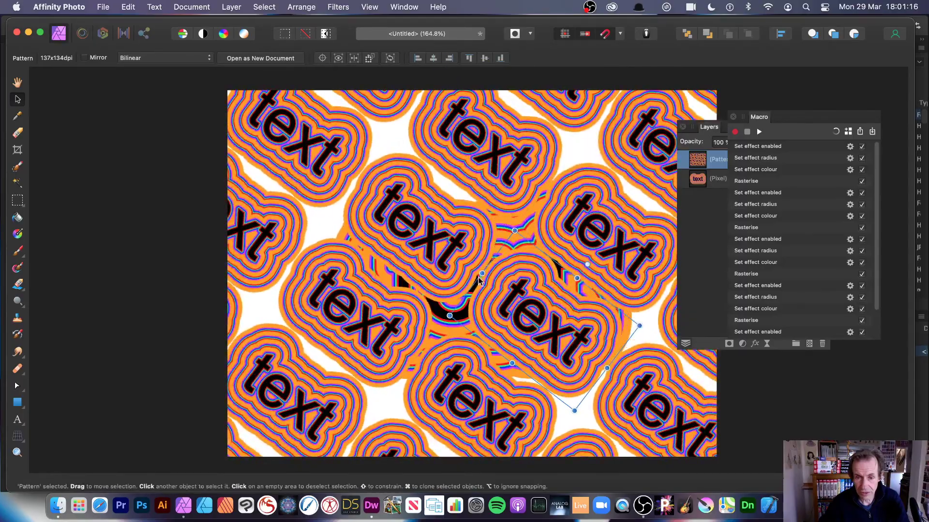
{"action": "left_click_drag", "start_coordinate": [481, 273], "coordinate": [543, 321]}
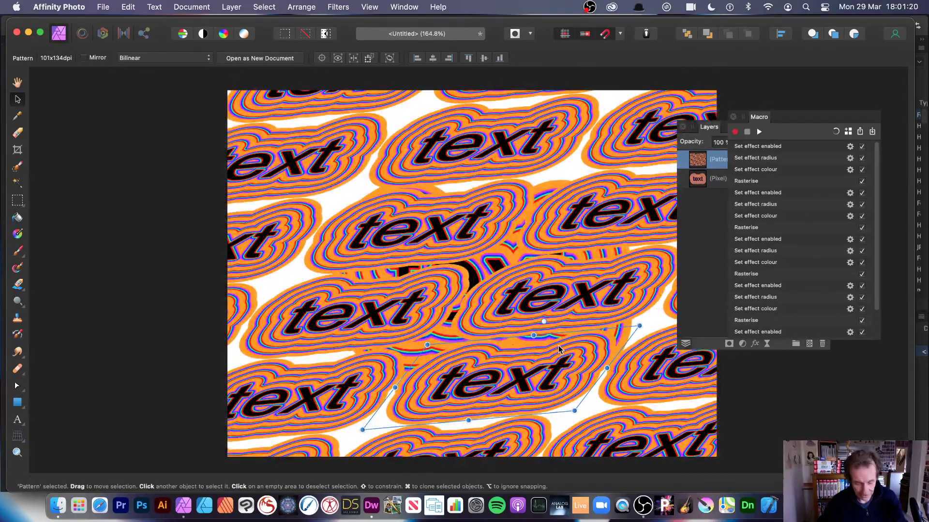
Step: Undo the pattern, the outlines and the original text until the page is empty
{"action": "key", "text": "super+z"}
{"action": "key", "text": "super+z"}
{"action": "key", "text": "super+z"}
{"action": "key", "text": "super+z"}
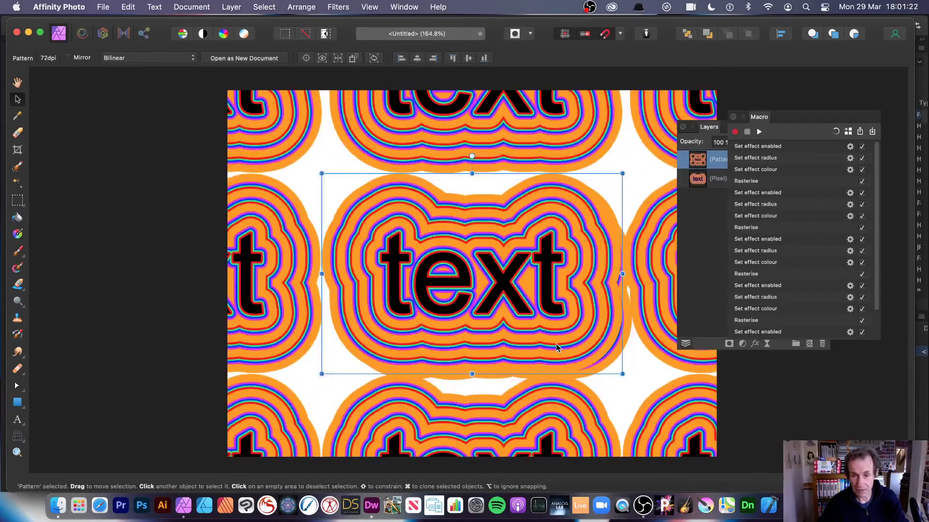
{"action": "key", "text": "super+z"}
{"action": "key", "text": "super+z"}
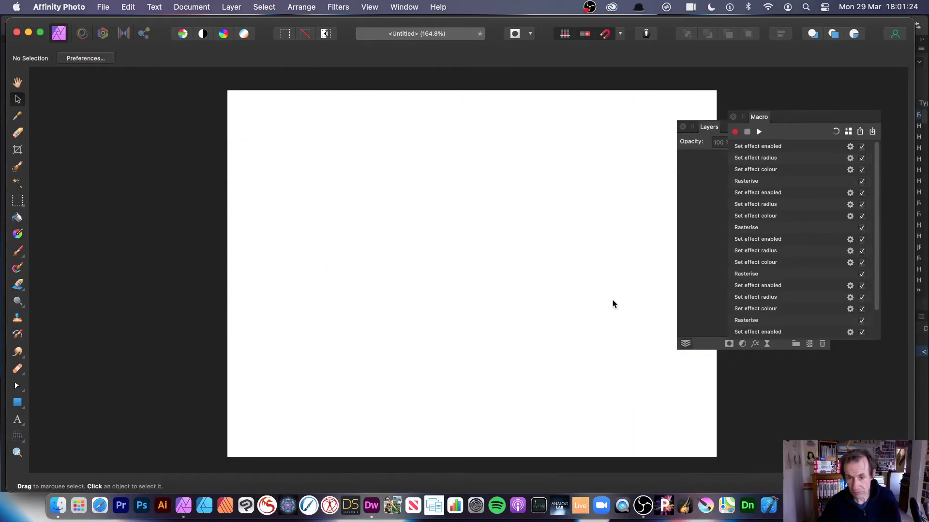
Step: Create artistic text reading "style this is" on the empty page
{"action": "left_click", "coordinate": [19, 422]}
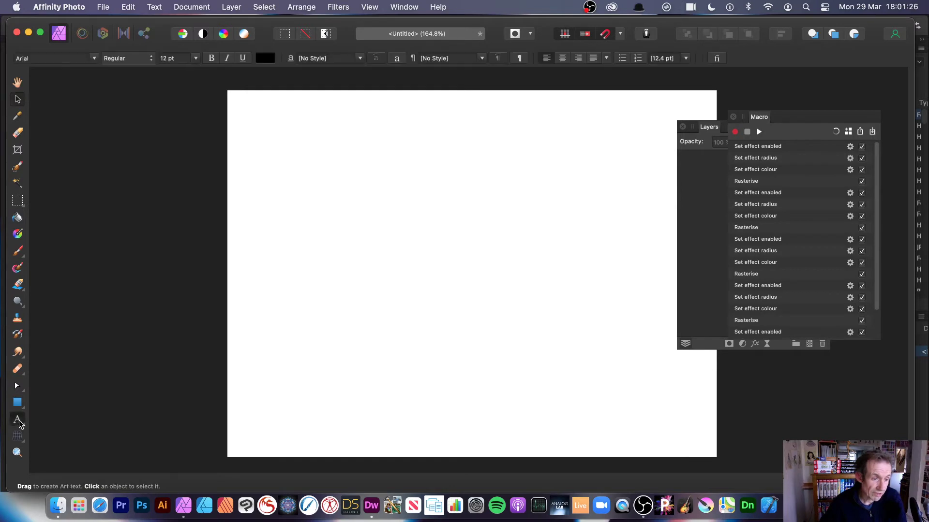
{"action": "left_click", "coordinate": [353, 261]}
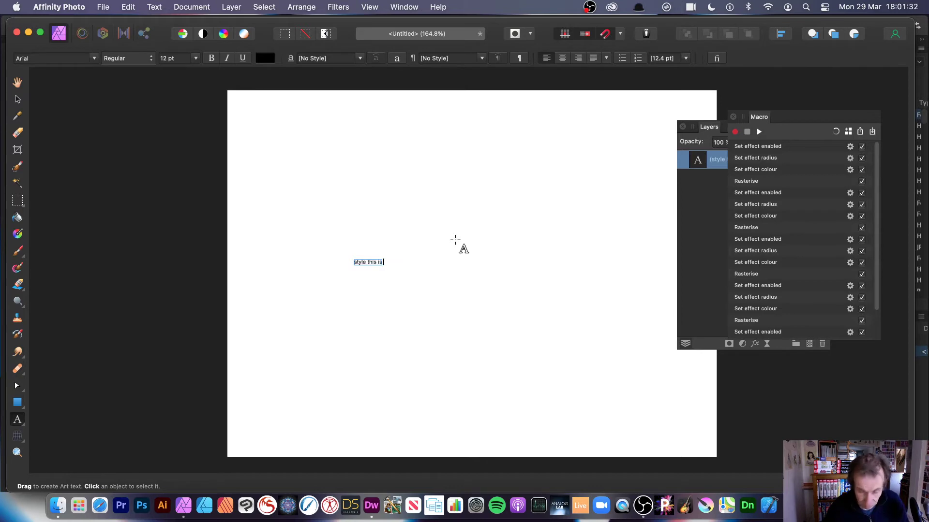
{"action": "key", "text": "Escape"}
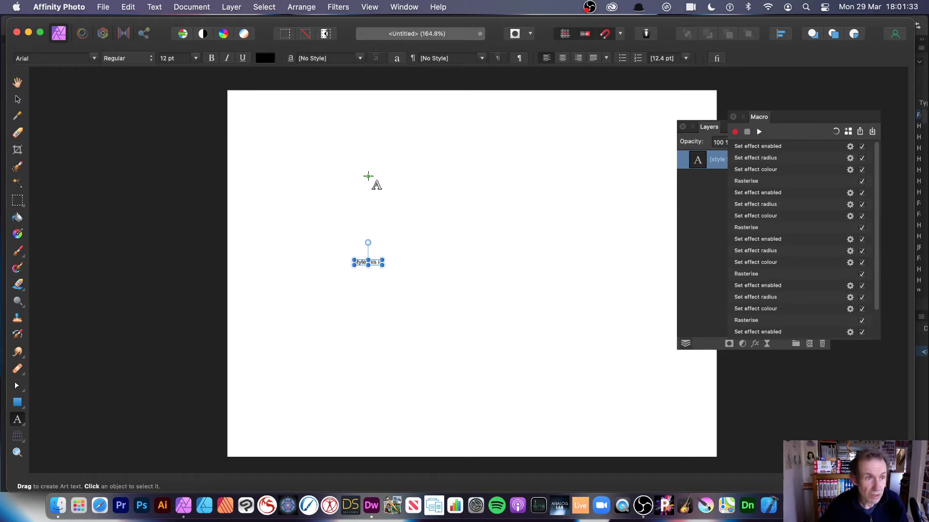
Step: Change the text's font to Arial Black
{"action": "left_click", "coordinate": [94, 59]}
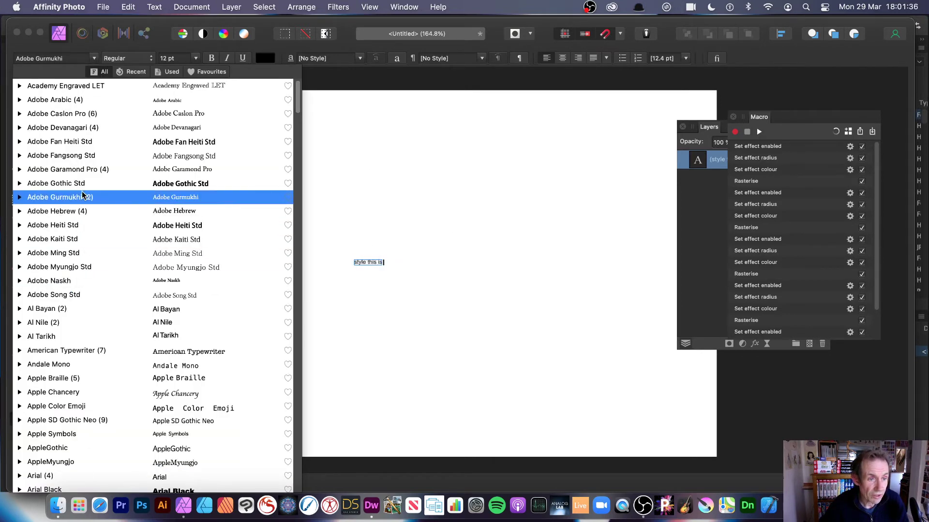
{"action": "key", "text": "Escape"}
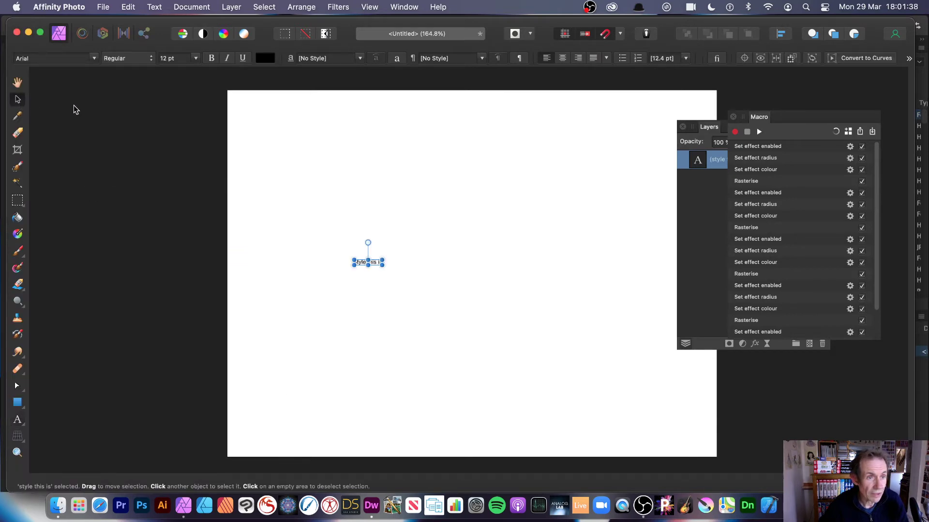
{"action": "left_click", "coordinate": [99, 60]}
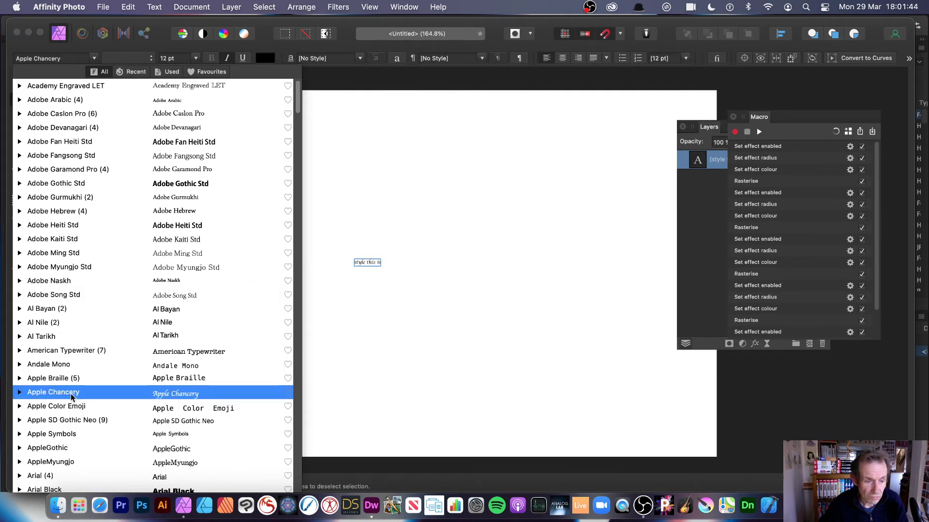
{"action": "left_click", "coordinate": [56, 489]}
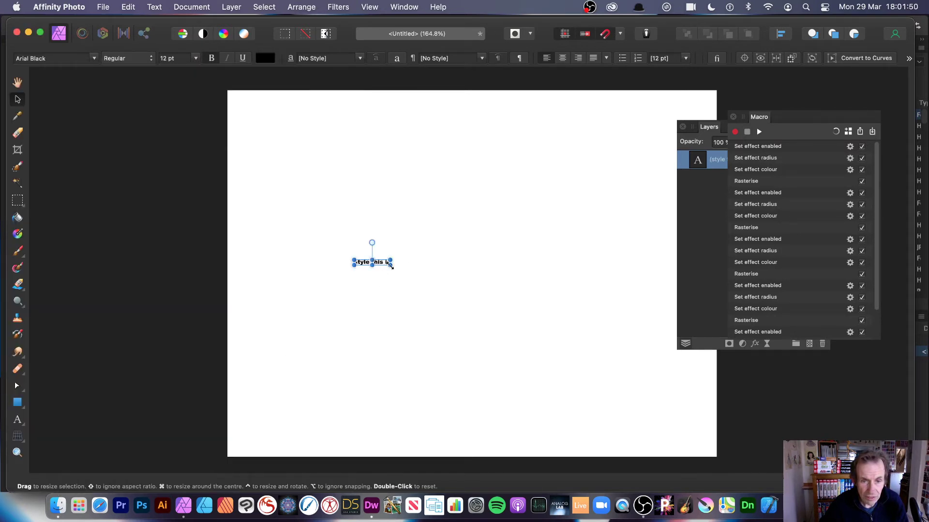
Step: Enlarge the text to about 104.6 pt and place it across the upper middle of the page
{"action": "left_click_drag", "start_coordinate": [390, 266], "coordinate": [503, 308]}
{"action": "left_click", "coordinate": [126, 59]}
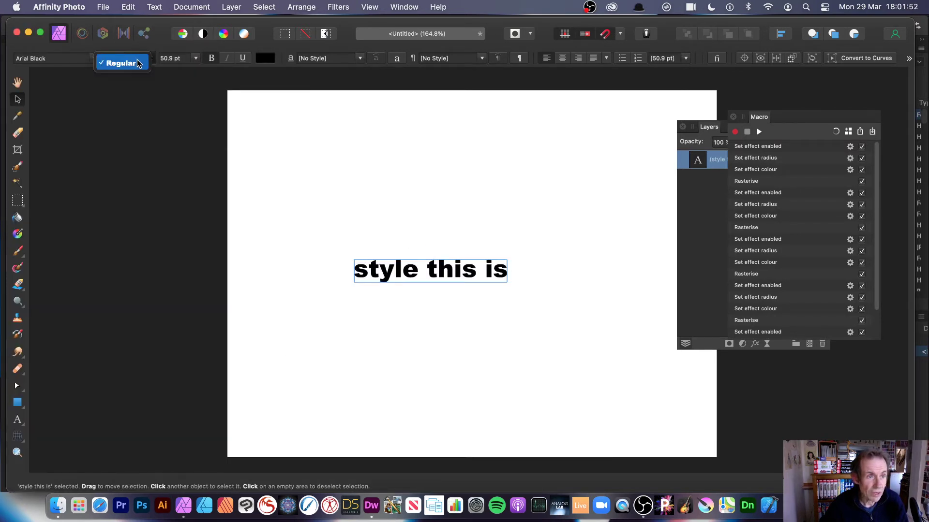
{"action": "left_click", "coordinate": [388, 209]}
{"action": "left_click_drag", "start_coordinate": [488, 283], "coordinate": [599, 270]}
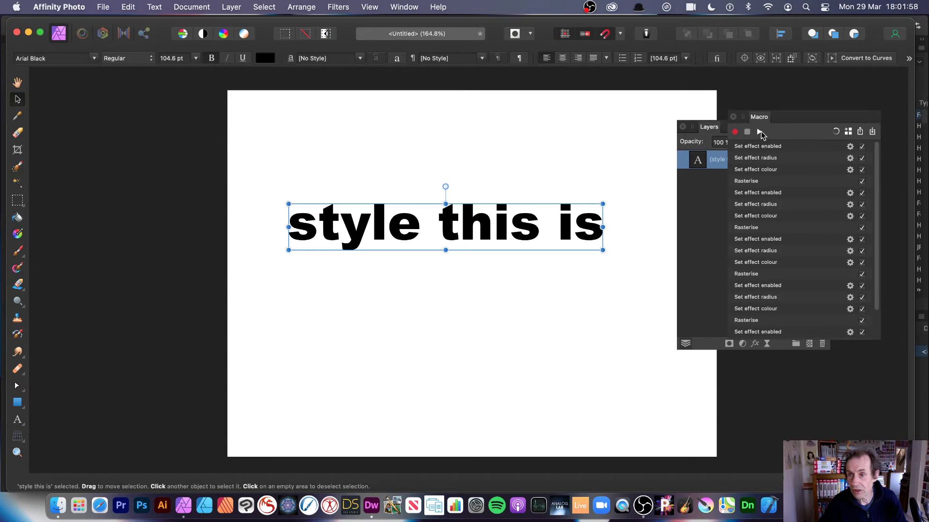
Step: Play the recorded outline macro on the text repeatedly and shrink the result to fit in the middle of the page
{"action": "left_click", "coordinate": [759, 132]}
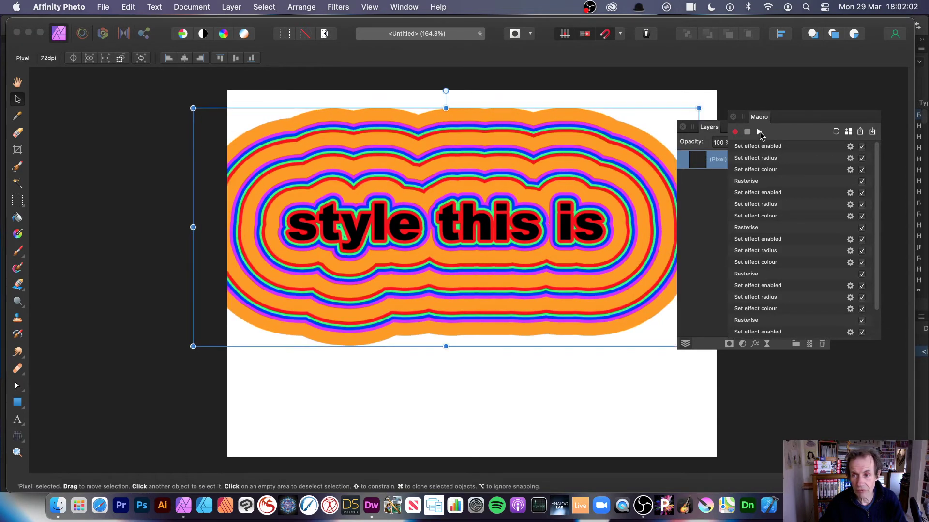
{"action": "left_click_drag", "start_coordinate": [467, 227], "coordinate": [539, 268]}
{"action": "left_click_drag", "start_coordinate": [245, 129], "coordinate": [77, 58]}
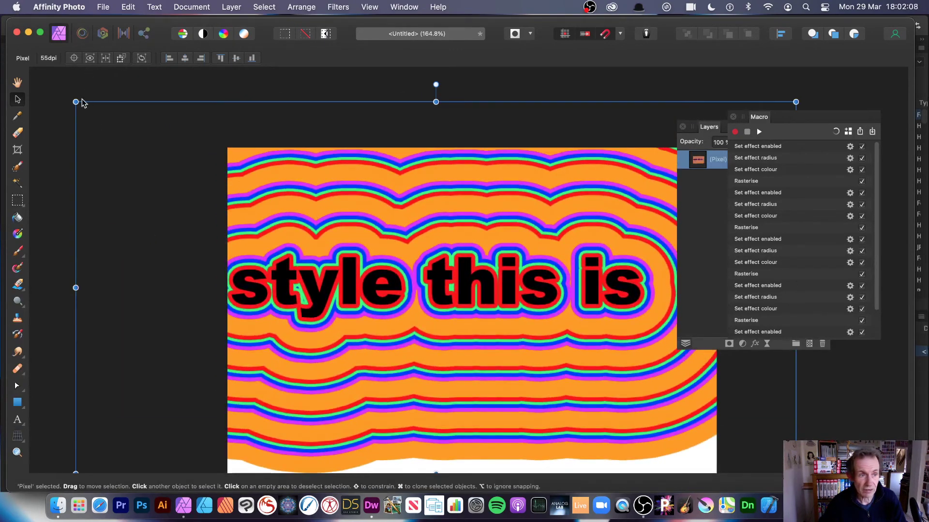
{"action": "left_click_drag", "start_coordinate": [75, 101], "coordinate": [512, 328]}
{"action": "left_click_drag", "start_coordinate": [594, 415], "coordinate": [412, 338]}
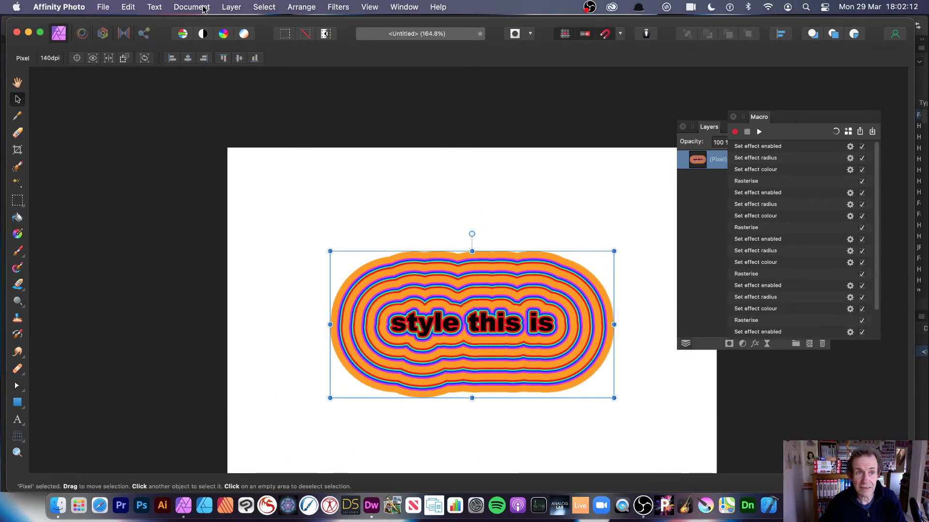
{"action": "left_click", "coordinate": [232, 7]}
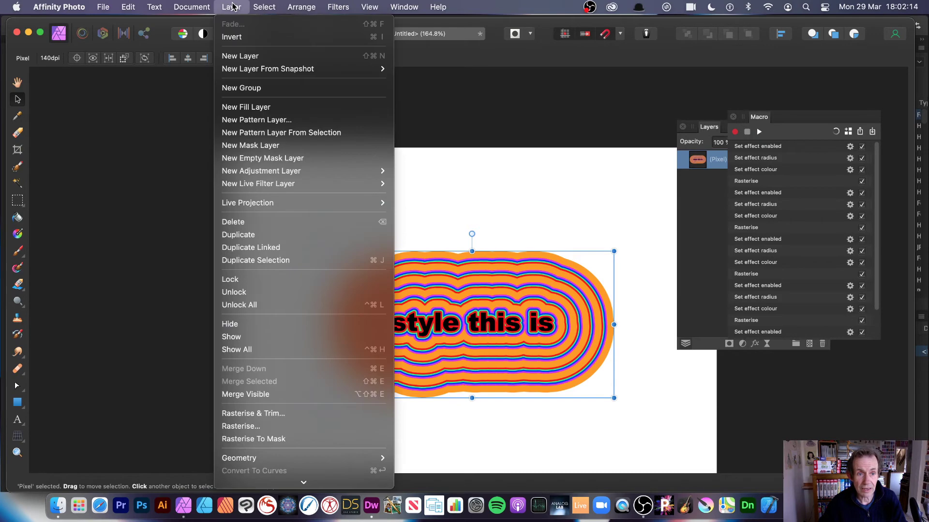
{"action": "left_click", "coordinate": [278, 138]}
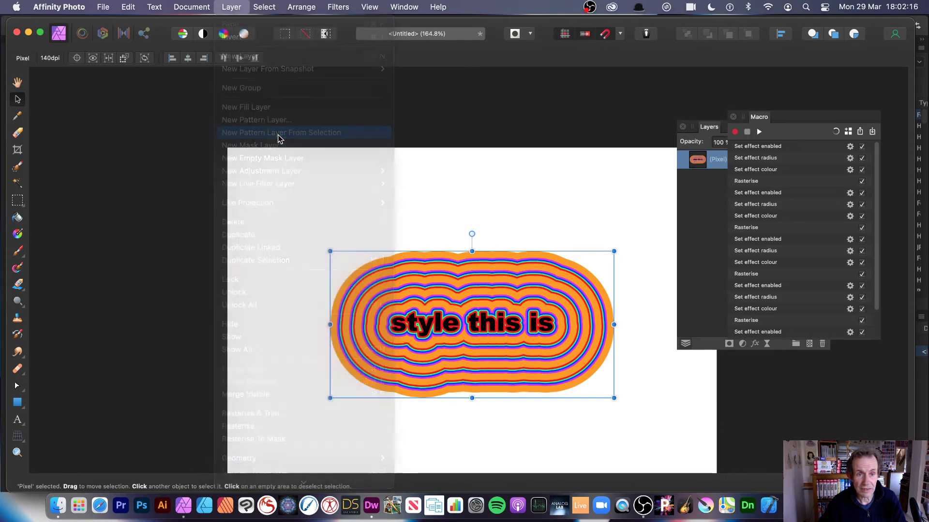
{"action": "key", "text": "super+z"}
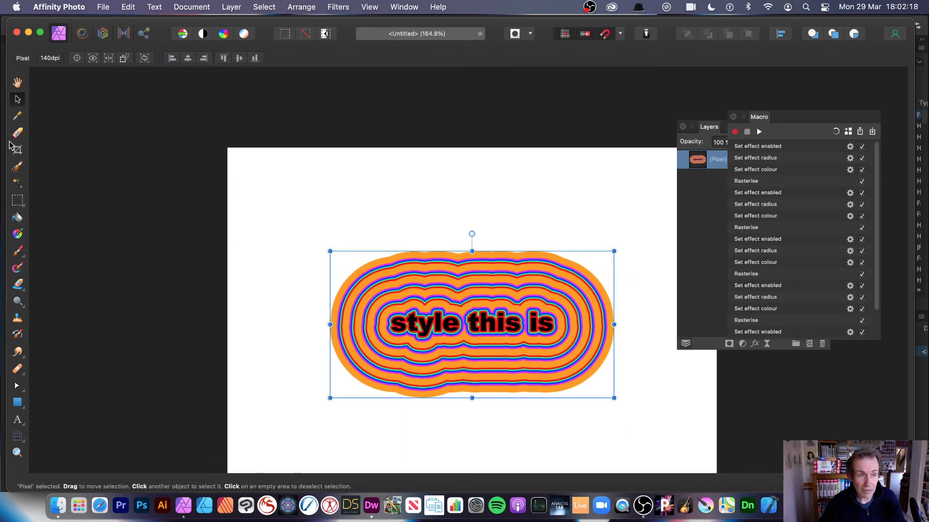
Step: Select a rectangle tightly around the words and their inner outlines and create a new pattern layer from that selection
{"action": "key", "text": "m"}
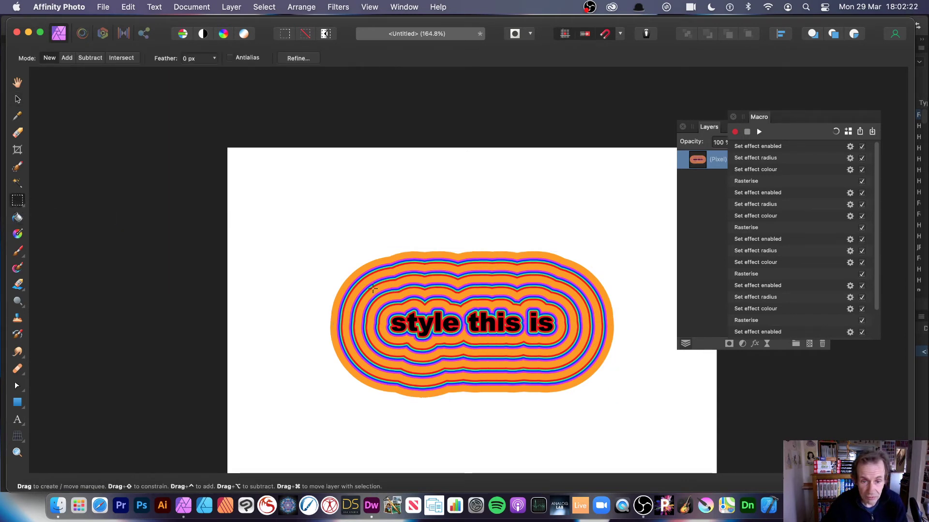
{"action": "left_click_drag", "start_coordinate": [373, 289], "coordinate": [572, 353]}
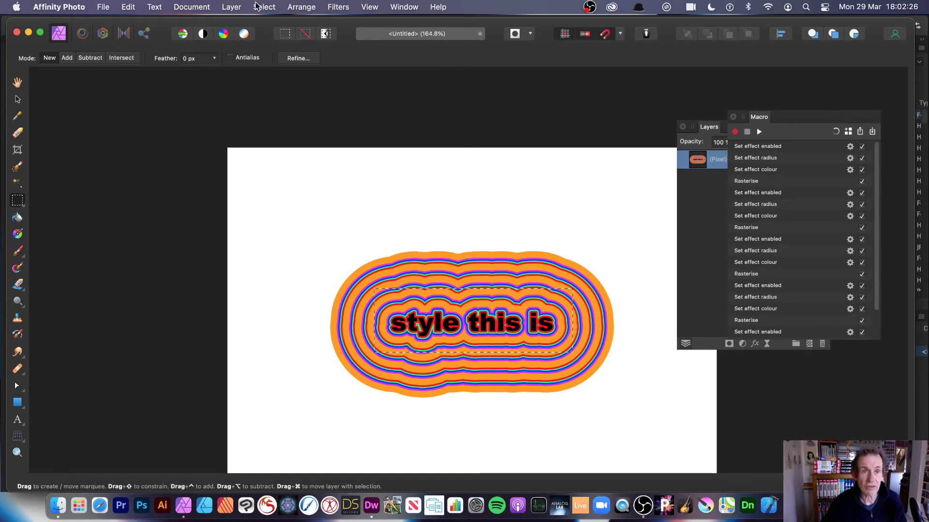
{"action": "left_click", "coordinate": [232, 6]}
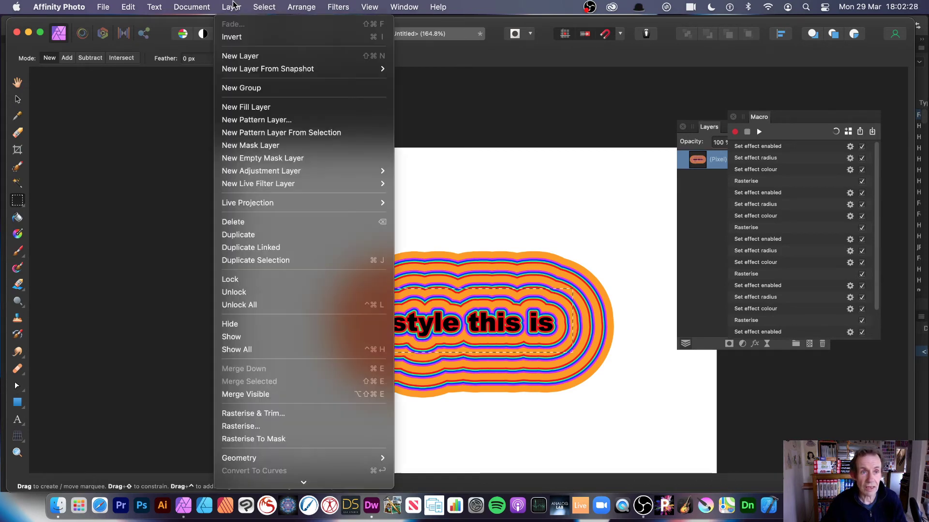
{"action": "left_click", "coordinate": [270, 133]}
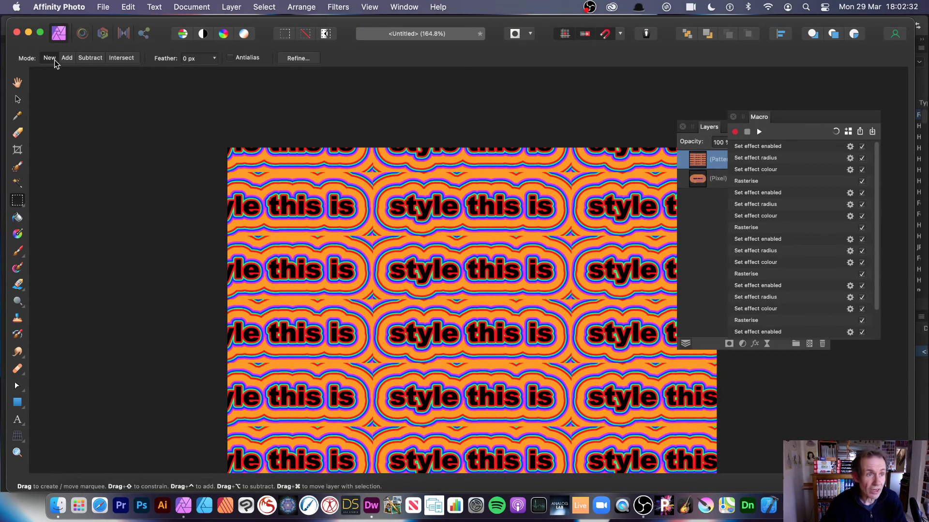
Step: Turn on mirroring for the pattern layer, then resize and rotate its repeating tile so the text runs diagonally
{"action": "left_click", "coordinate": [16, 100]}
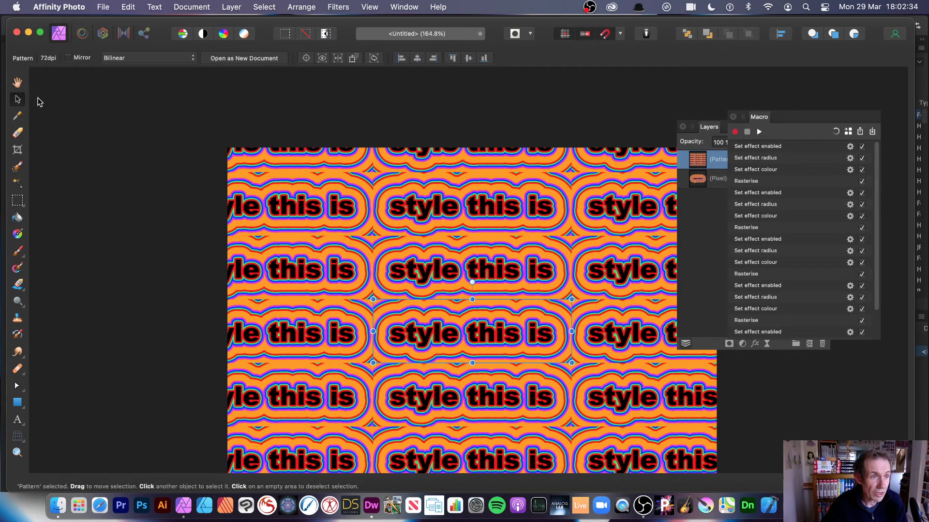
{"action": "left_click", "coordinate": [75, 58]}
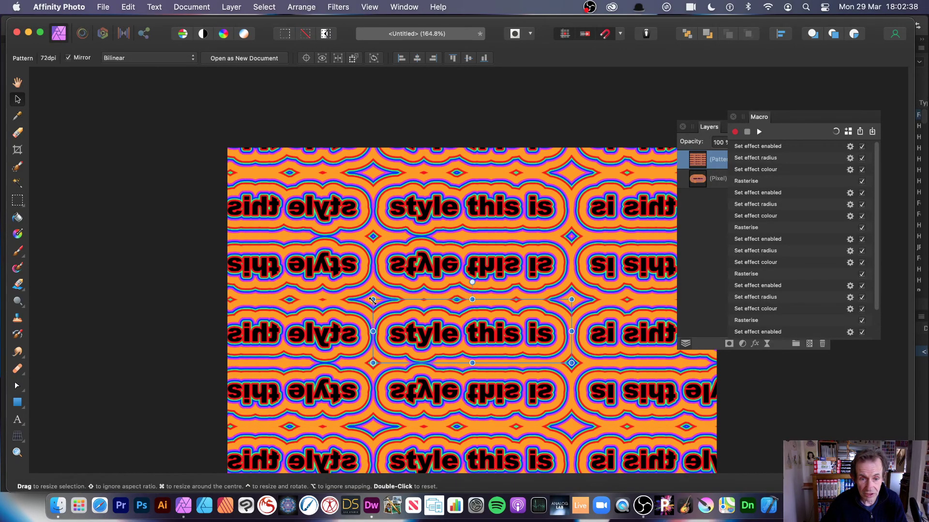
{"action": "left_click_drag", "start_coordinate": [373, 299], "coordinate": [479, 342]}
{"action": "mouse_move", "coordinate": [526, 317]}
{"action": "left_mouse_down"}
{"action": "mouse_move", "coordinate": [421, 292]}
{"action": "mouse_move", "coordinate": [519, 312]}
{"action": "left_mouse_up"}
{"action": "left_click_drag", "start_coordinate": [465, 338], "coordinate": [413, 255]}
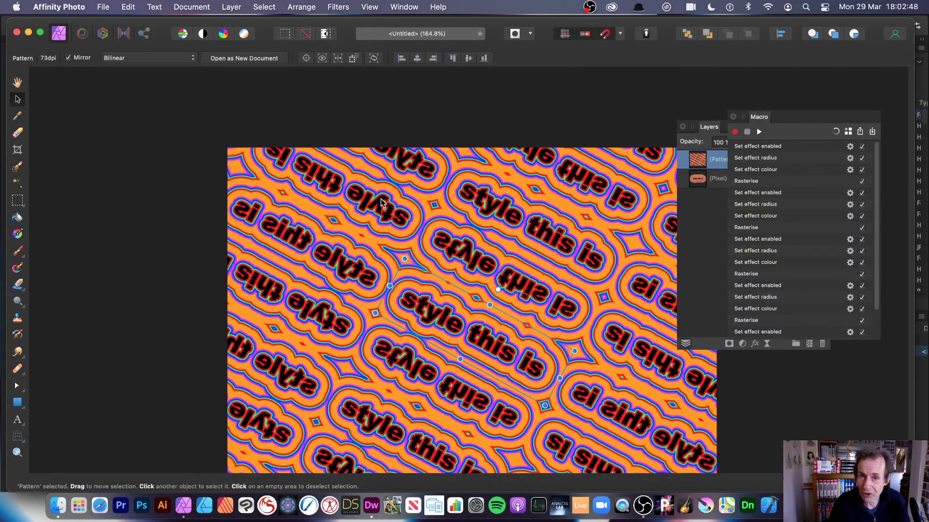